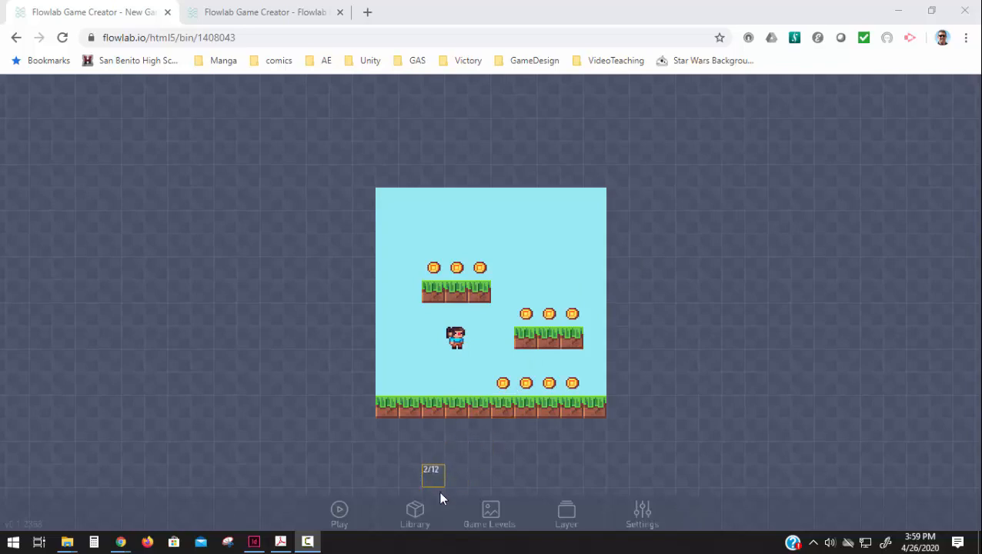
# Step: Add a new game level with background colour 99EAF4, matching Level 3, and load it for editing
pyautogui.click(496, 514)
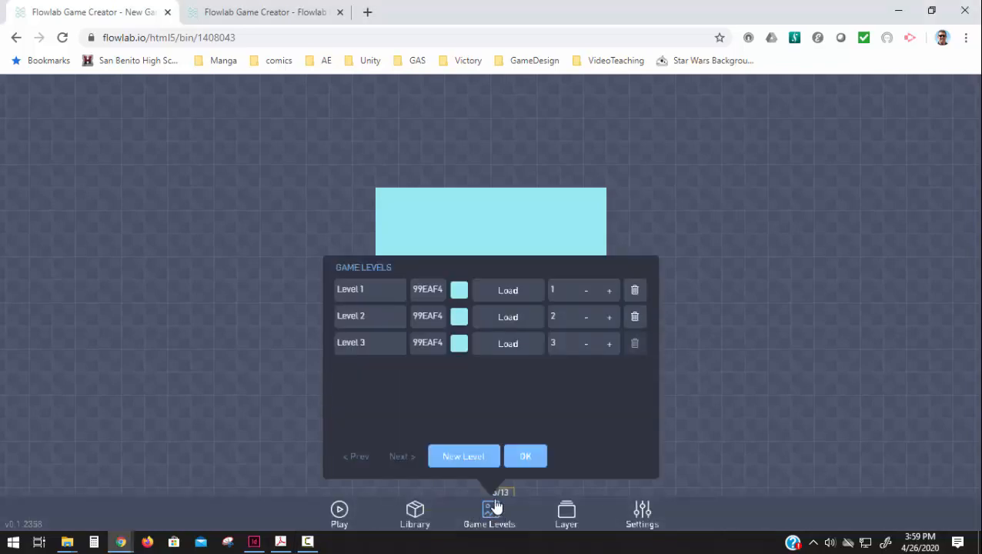
pyautogui.click(464, 457)
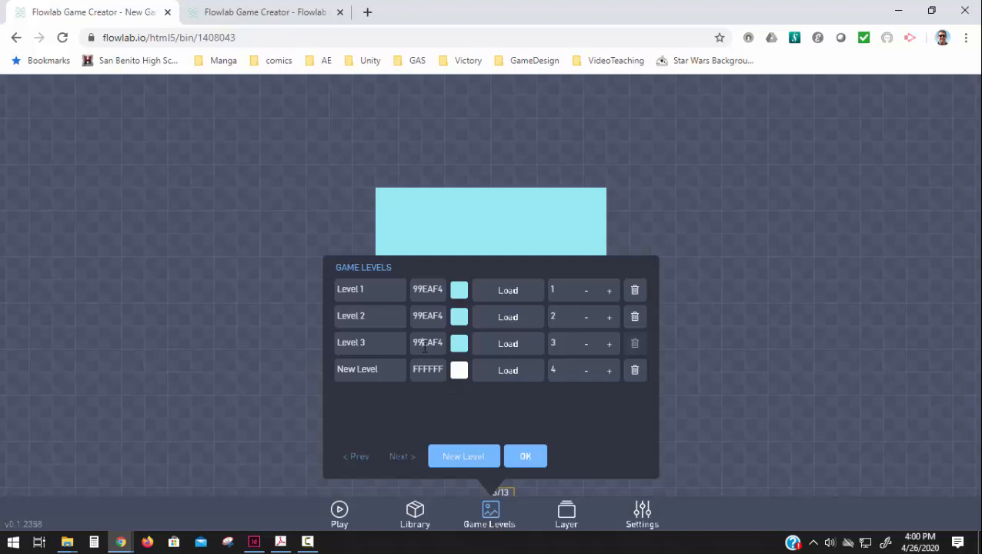
pyautogui.click(424, 348)
pyautogui.click(426, 371)
pyautogui.hotkey('ctrl', 'a')
pyautogui.write('99EAF4')
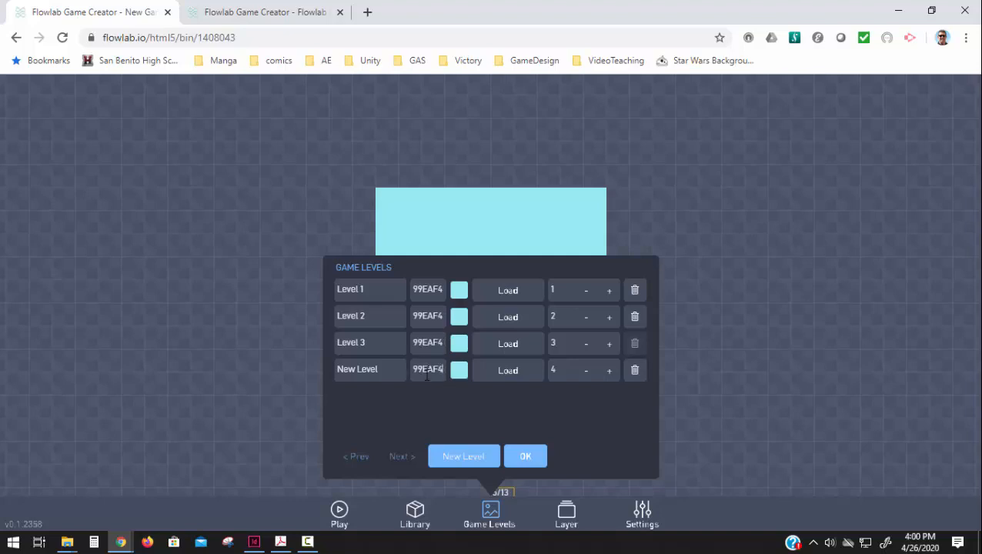
pyautogui.click(515, 376)
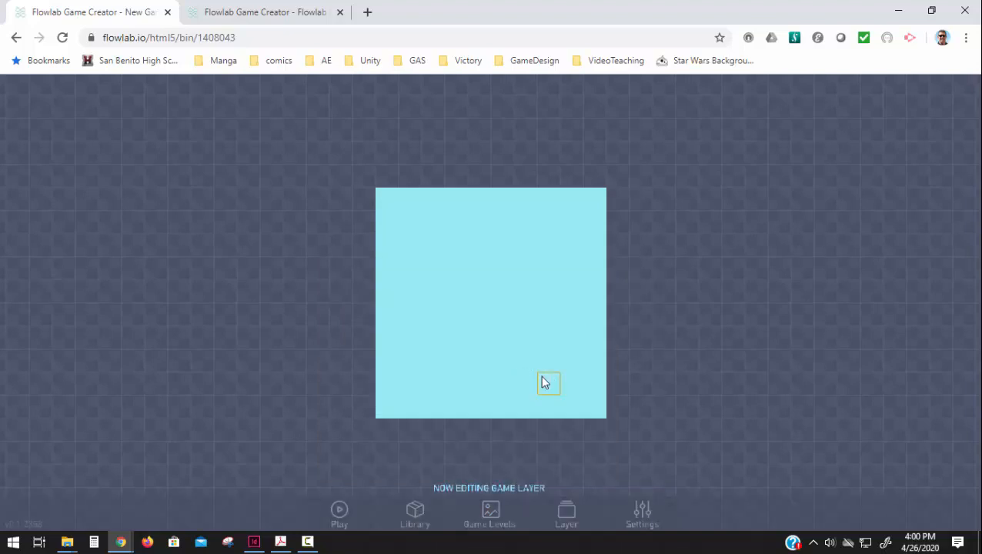
# Step: Clone Ground1 blocks along the level's bottom row, with a wall three blocks high just outside each side edge
pyautogui.click(415, 512)
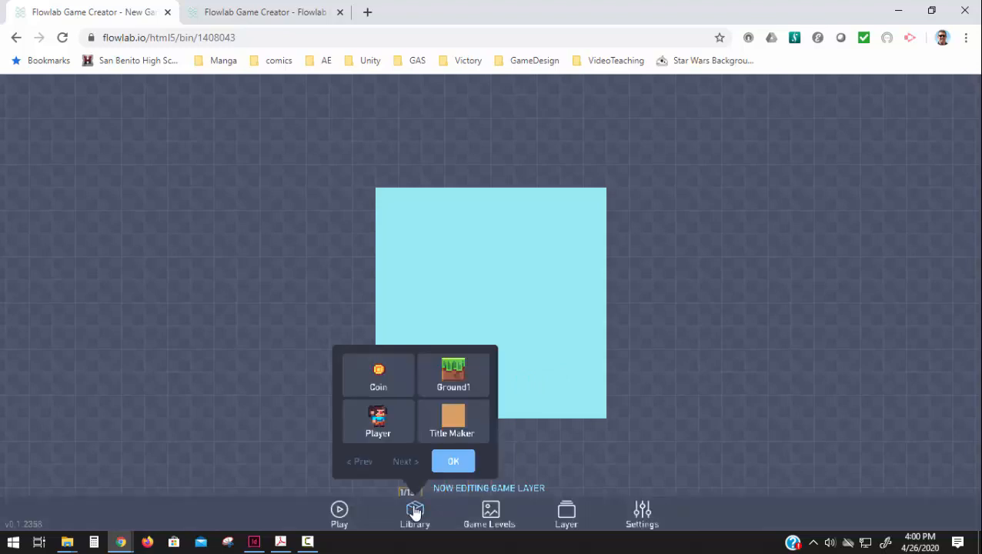
pyautogui.doubleClick(452, 383)
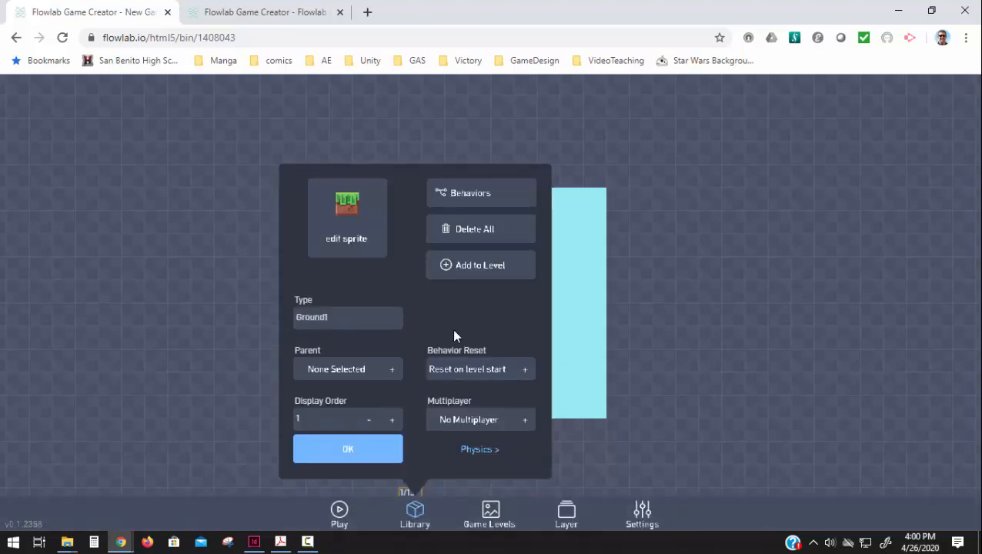
pyautogui.click(468, 270)
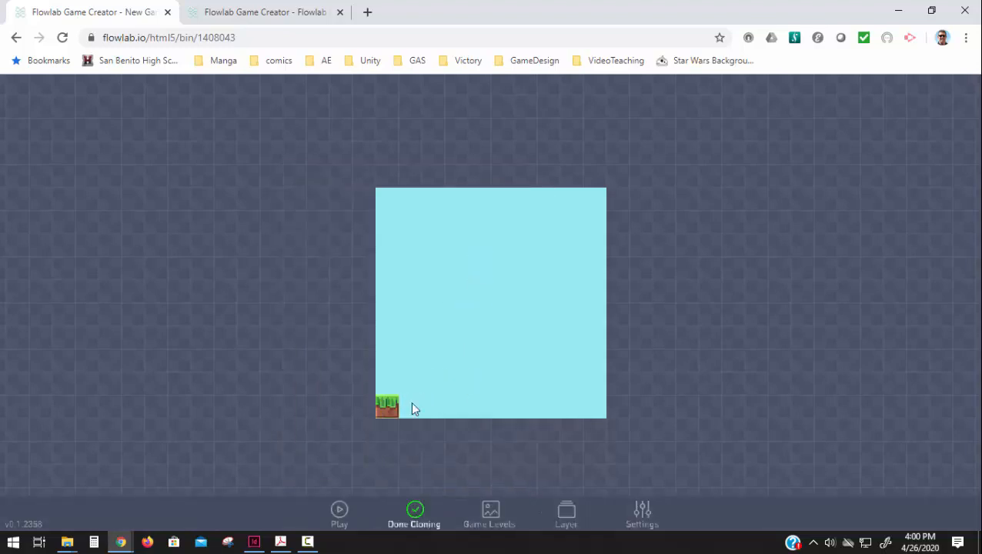
pyautogui.moveTo(505, 408)
pyautogui.mouseDown()
pyautogui.moveTo(590, 408)
pyautogui.moveTo(620, 380)
pyautogui.moveTo(628, 351)
pyautogui.mouseUp()
pyautogui.moveTo(371, 406); pyautogui.dragTo(373, 347)
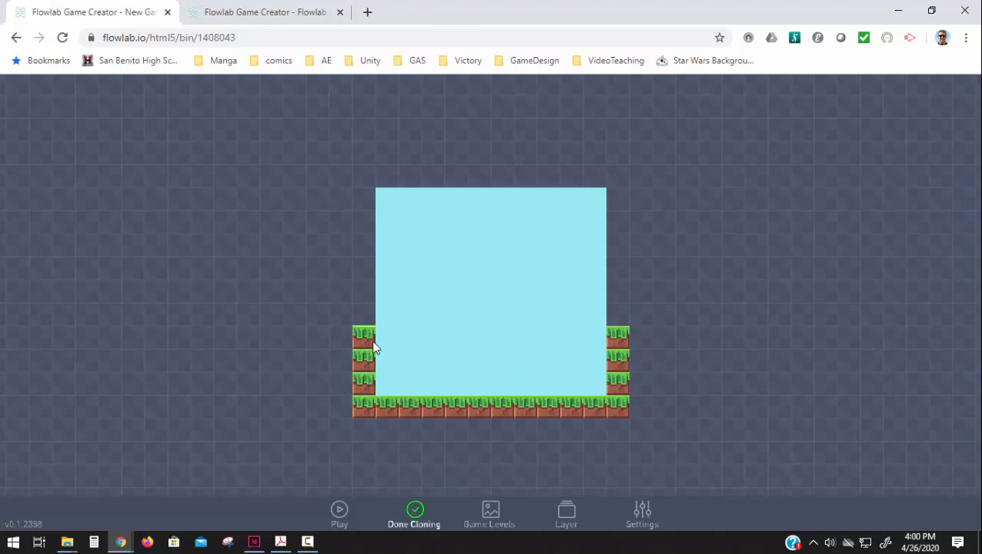
pyautogui.click(414, 512)
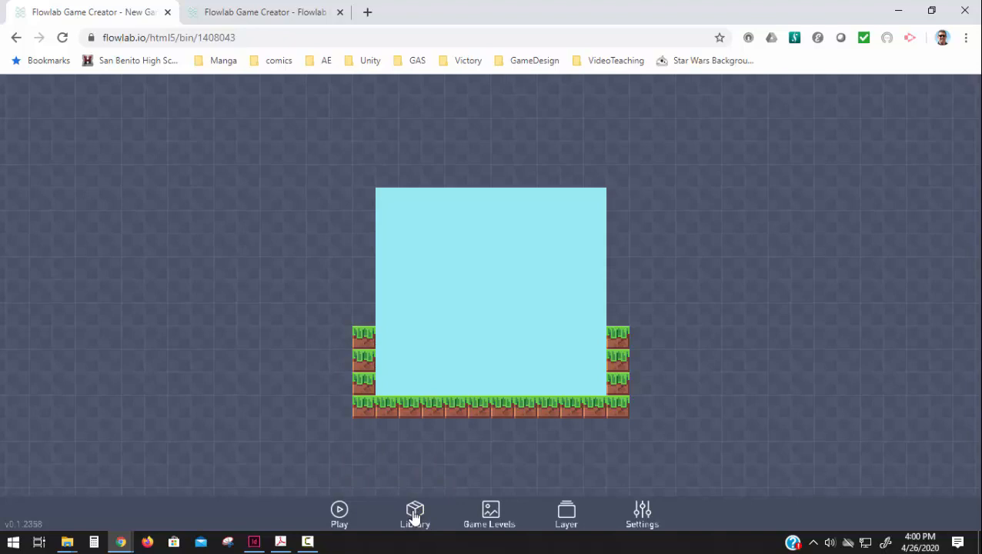
# Step: Create a new object on the ground near the middle of the level and set its type to Enemy1
pyautogui.click(474, 386)
pyautogui.click(428, 364)
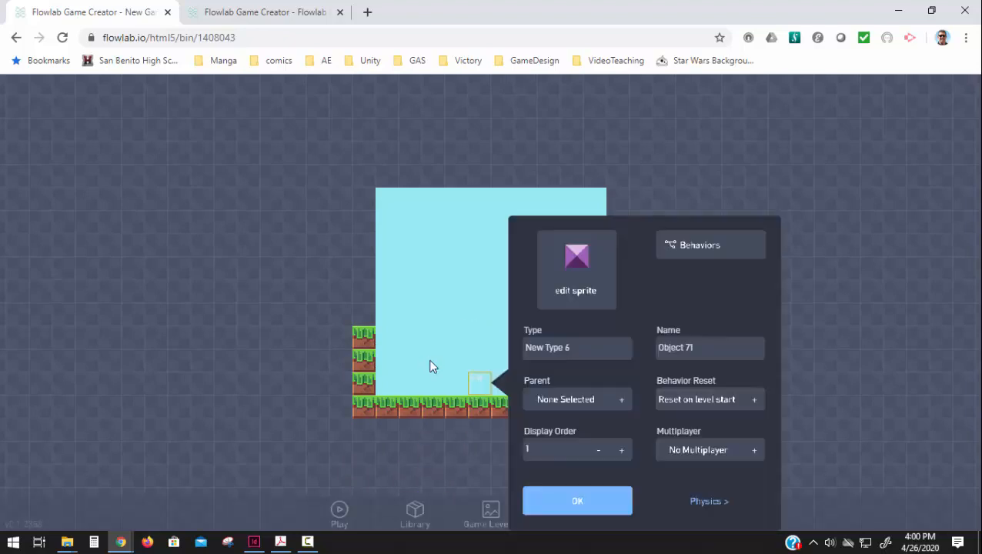
pyautogui.moveTo(569, 347); pyautogui.dragTo(369, 347)
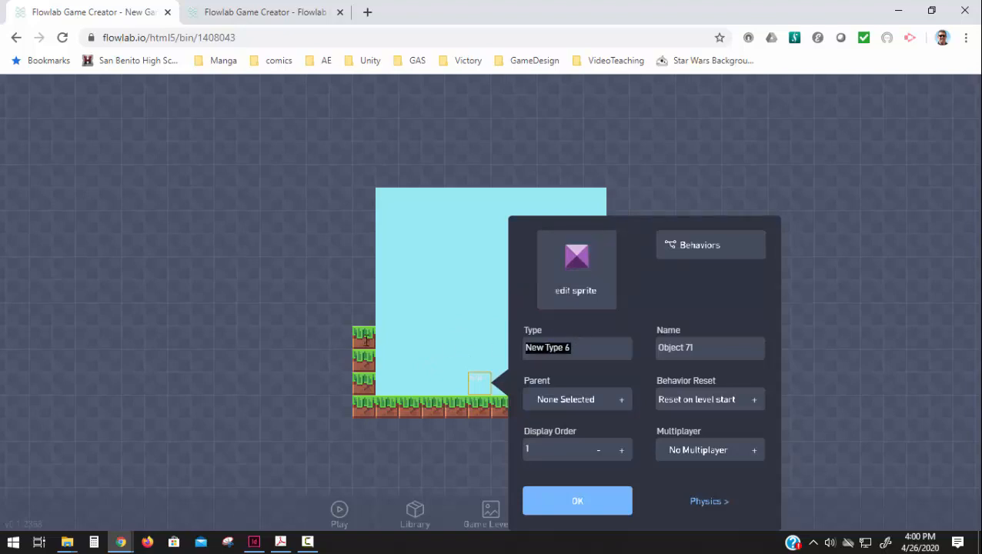
pyautogui.write('Enemy1')
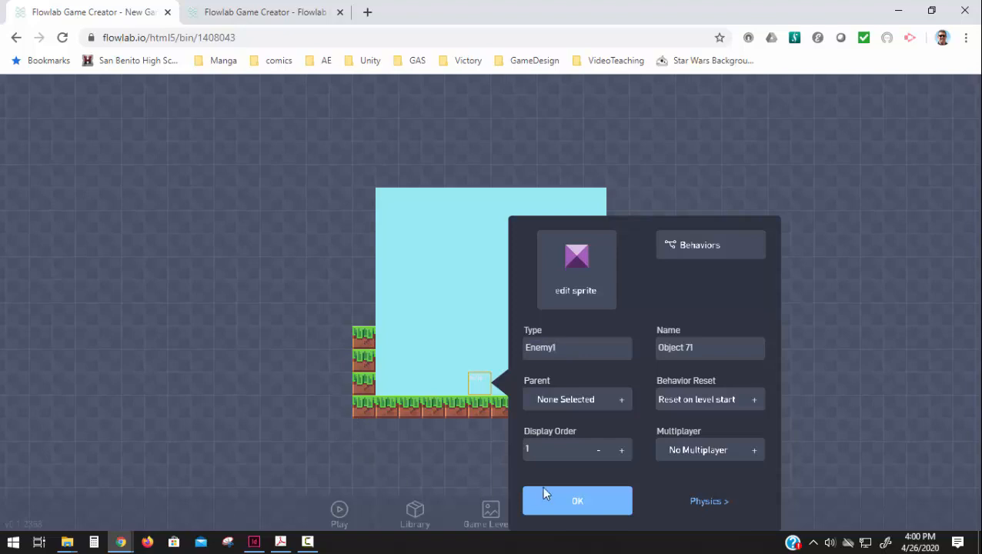
pyautogui.click(552, 505)
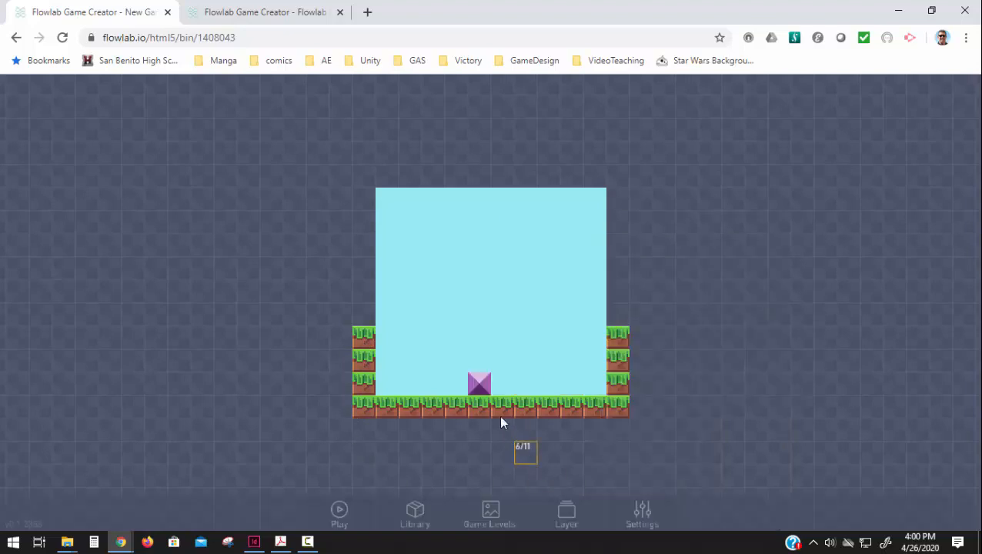
# Step: Replace the Enemy1 sprite with the first red monster image, standing with eyes wide open, from the pixel-chars category
pyautogui.click(469, 390)
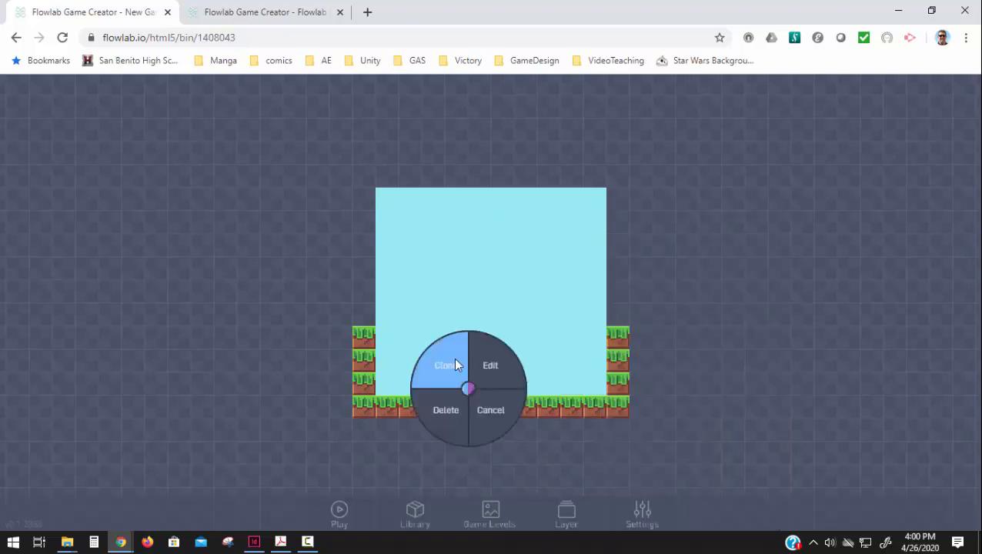
pyautogui.click(518, 358)
pyautogui.click(529, 350)
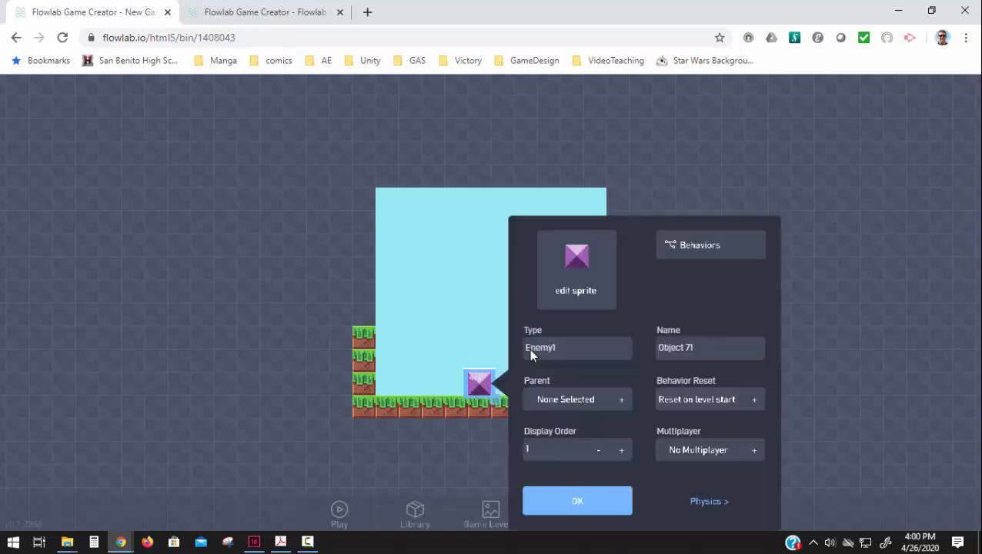
pyautogui.click(586, 274)
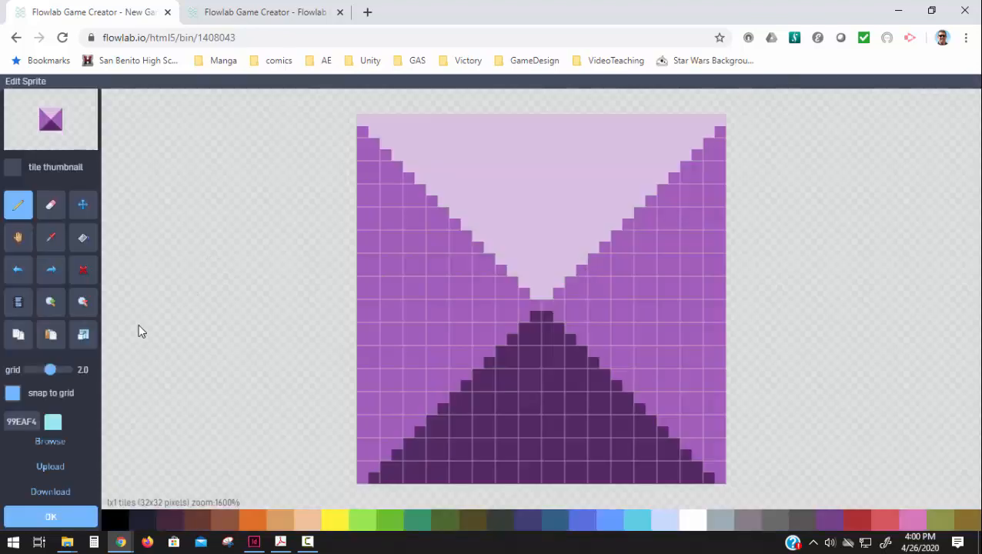
pyautogui.click(75, 441)
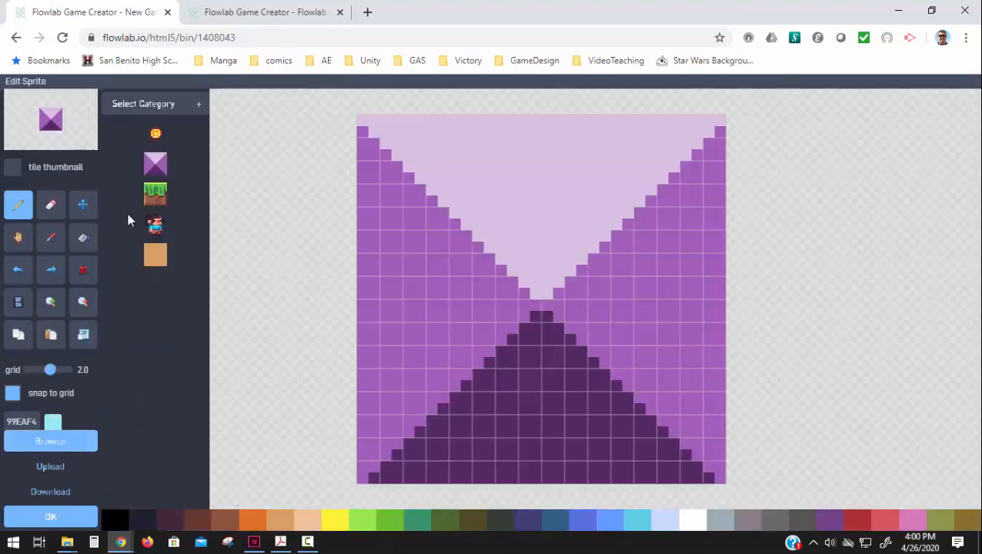
pyautogui.click(158, 105)
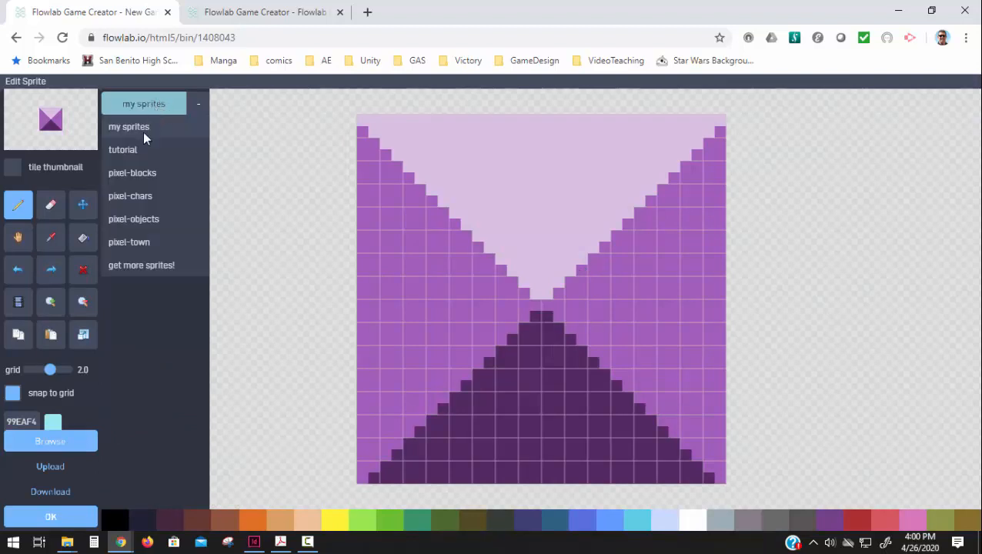
pyautogui.click(131, 196)
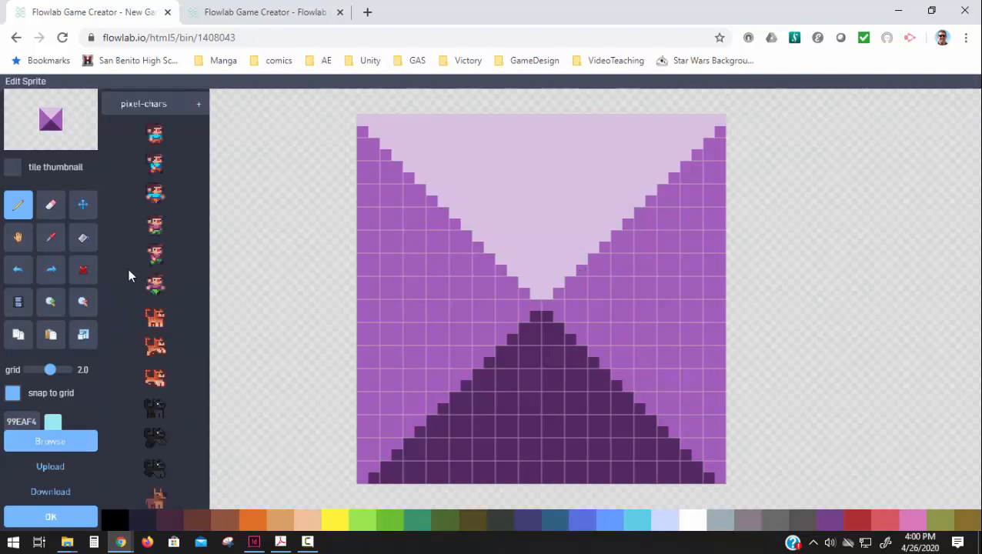
pyautogui.scroll(-5, 132, 346)
pyautogui.scroll(-5, 139, 531)
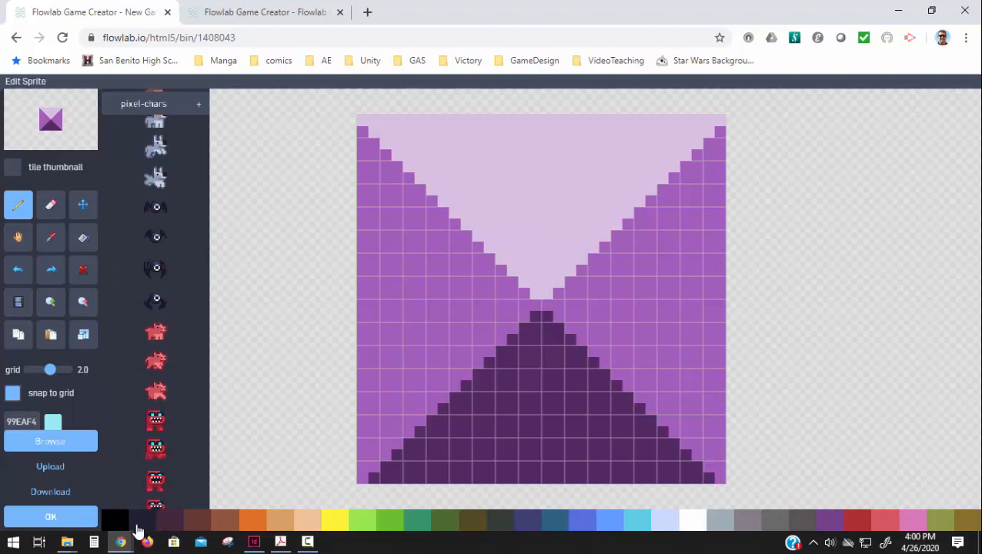
pyautogui.click(157, 278)
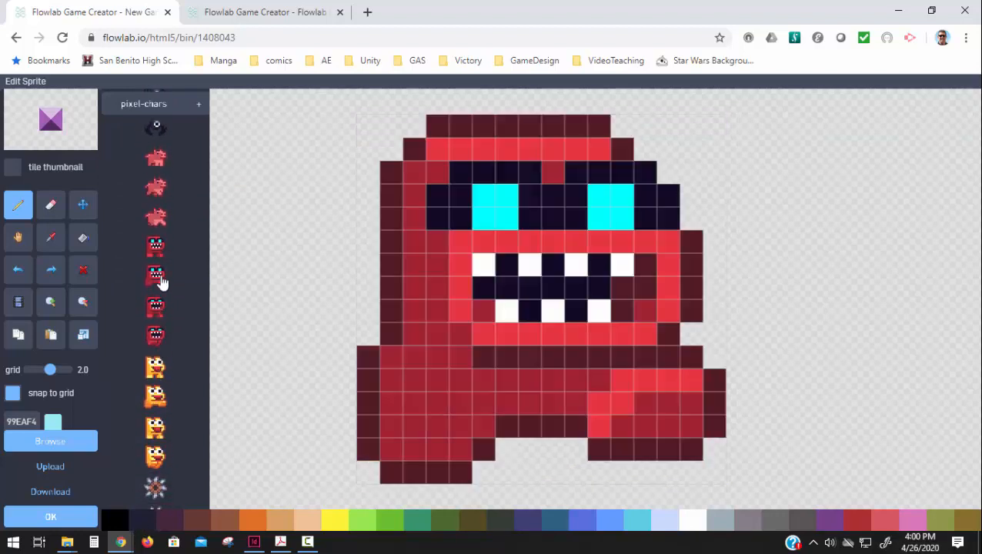
pyautogui.click(156, 250)
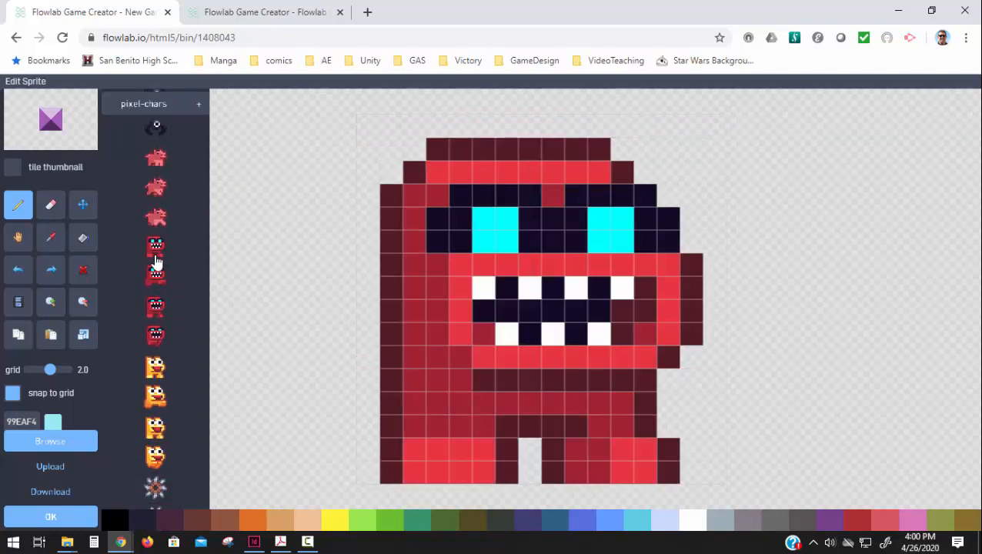
# Step: Create a new animation named Run for the red monster sprite
pyautogui.click(26, 303)
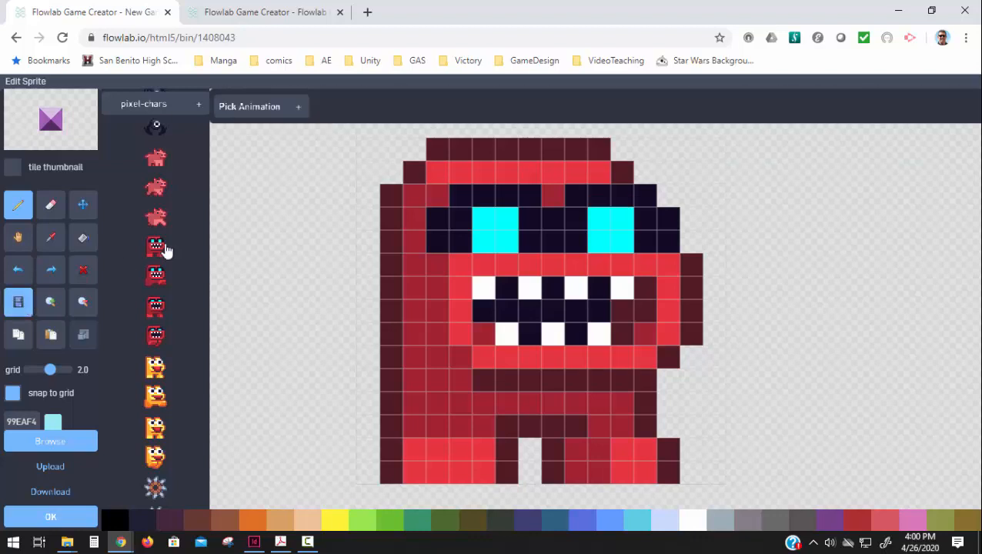
pyautogui.click(251, 108)
pyautogui.click(247, 130)
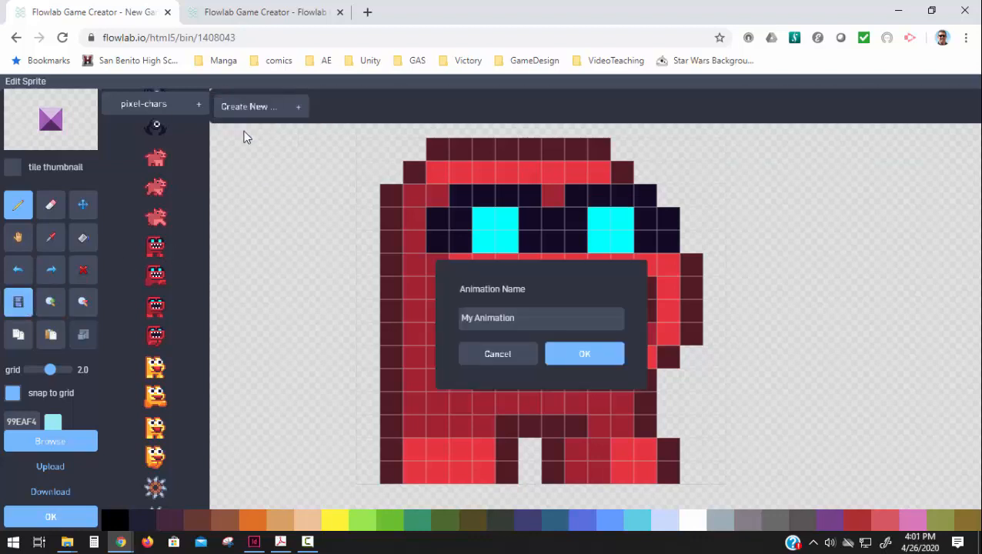
pyautogui.moveTo(519, 316); pyautogui.dragTo(358, 307)
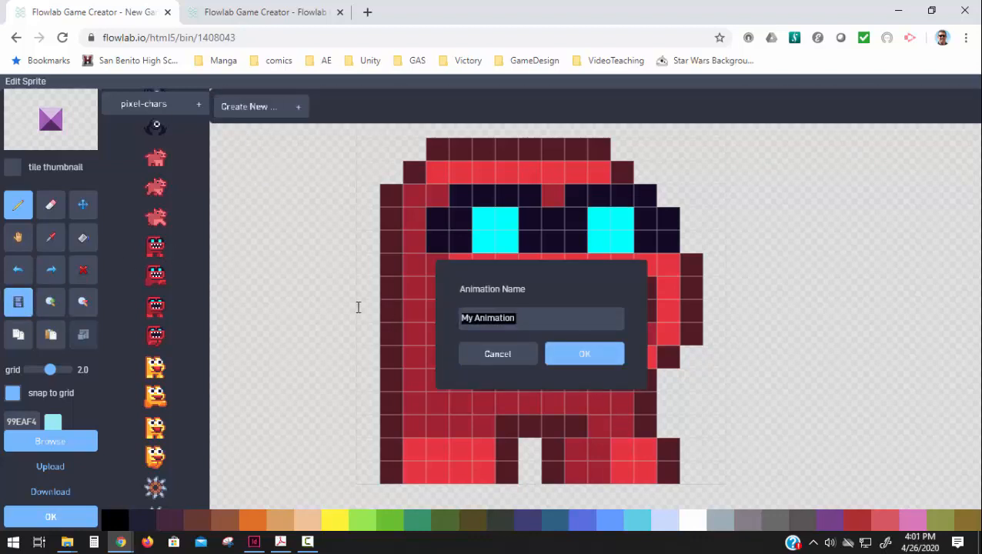
pyautogui.write('sm')
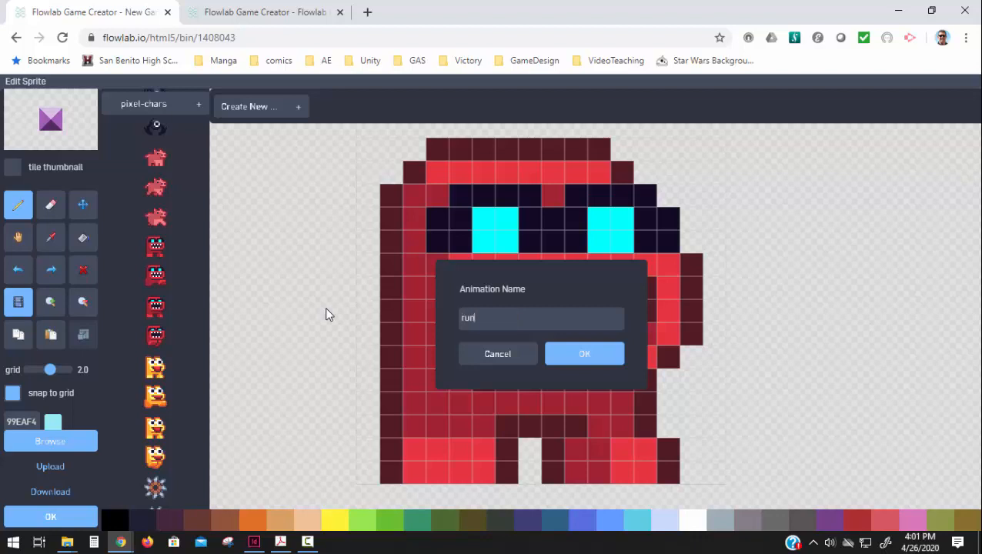
pyautogui.press('BackSpace')
pyautogui.press('BackSpace')
pyautogui.write('Run')
pyautogui.click(587, 356)
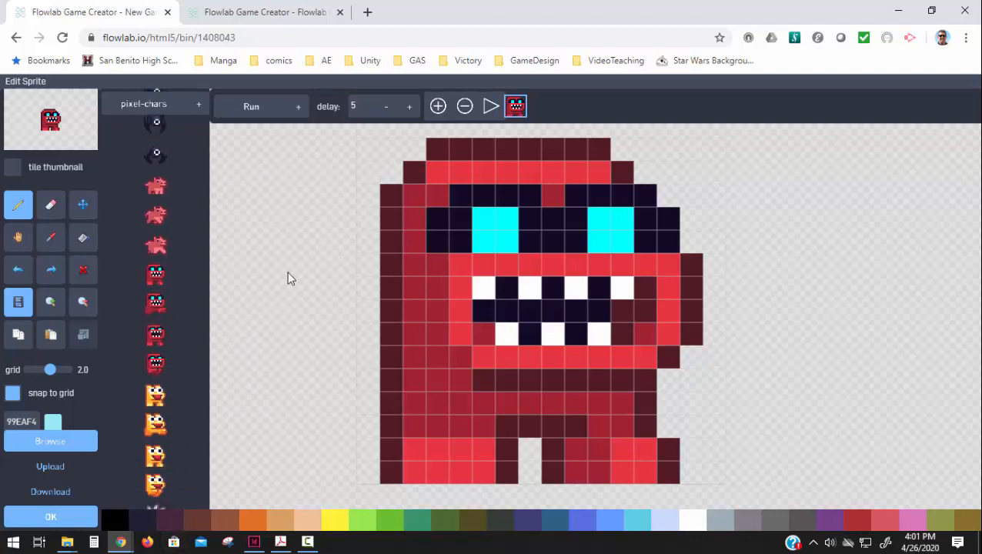
# Step: Add three more frames to the Run animation, using the second, third and fourth red monster images in order
pyautogui.click(438, 106)
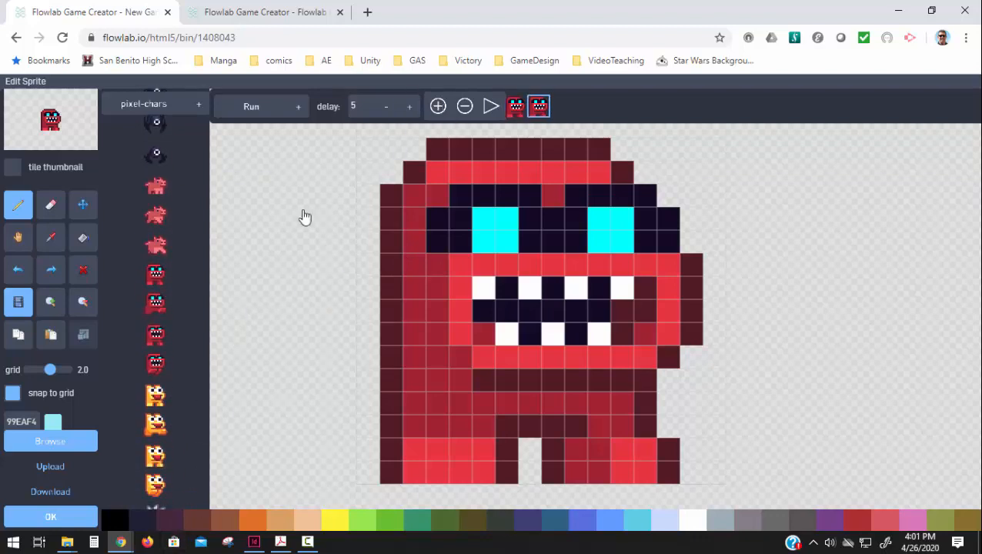
pyautogui.click(155, 306)
pyautogui.click(440, 109)
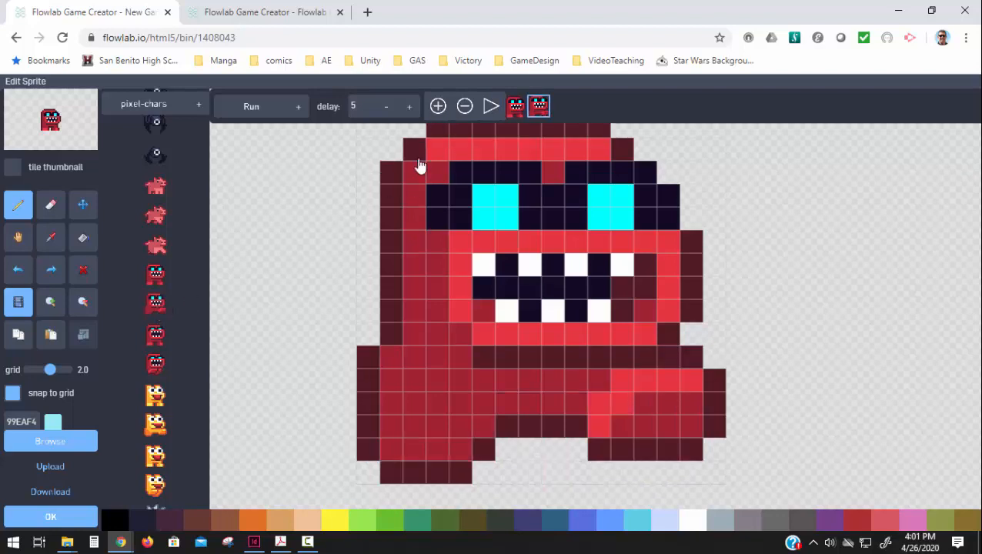
pyautogui.click(157, 339)
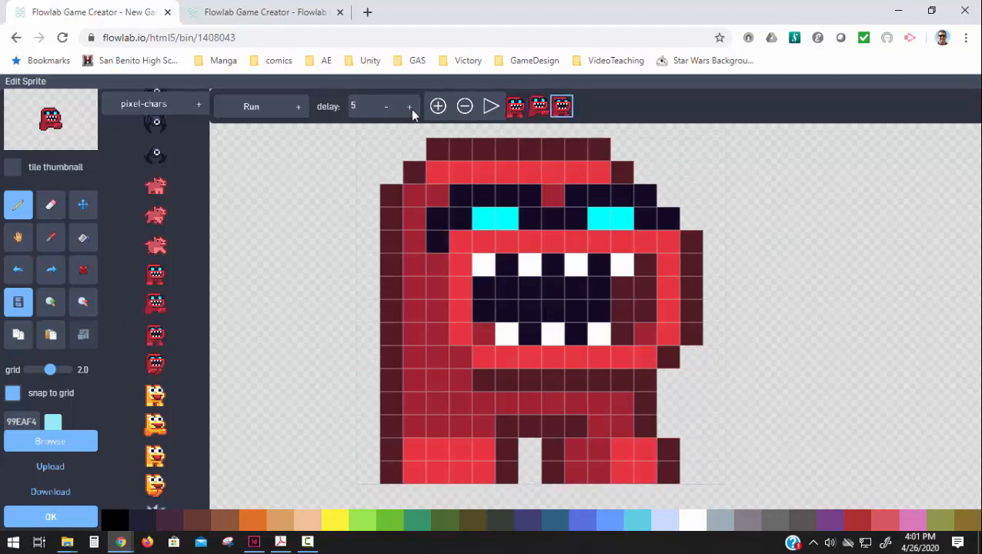
pyautogui.click(437, 109)
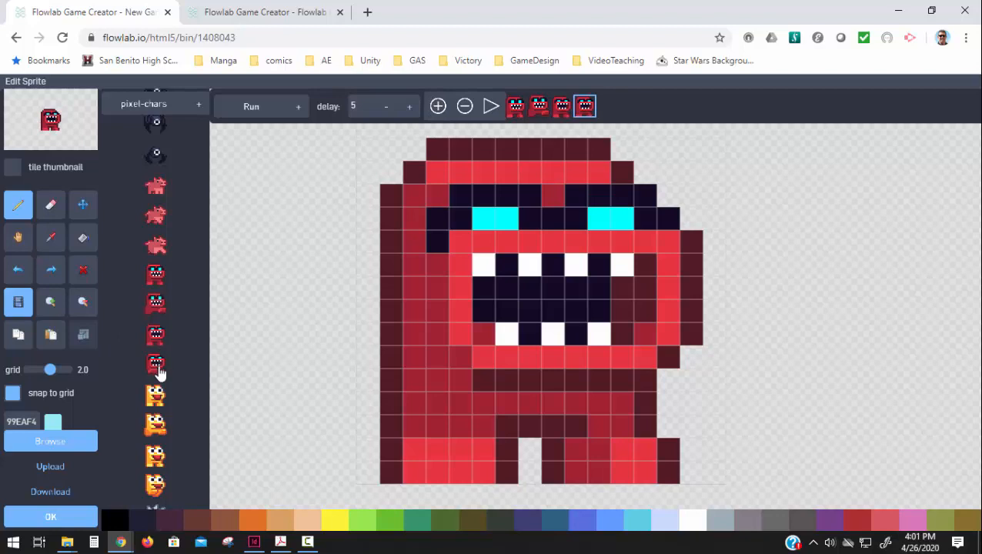
pyautogui.click(157, 371)
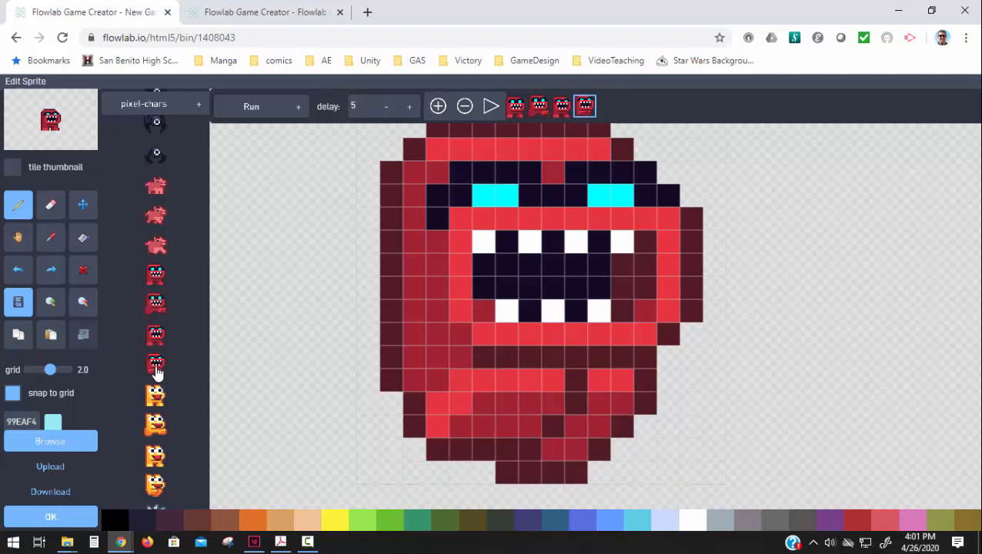
# Step: Preview the Run animation, set its frame delay to 3, and save the sprite
pyautogui.click(488, 107)
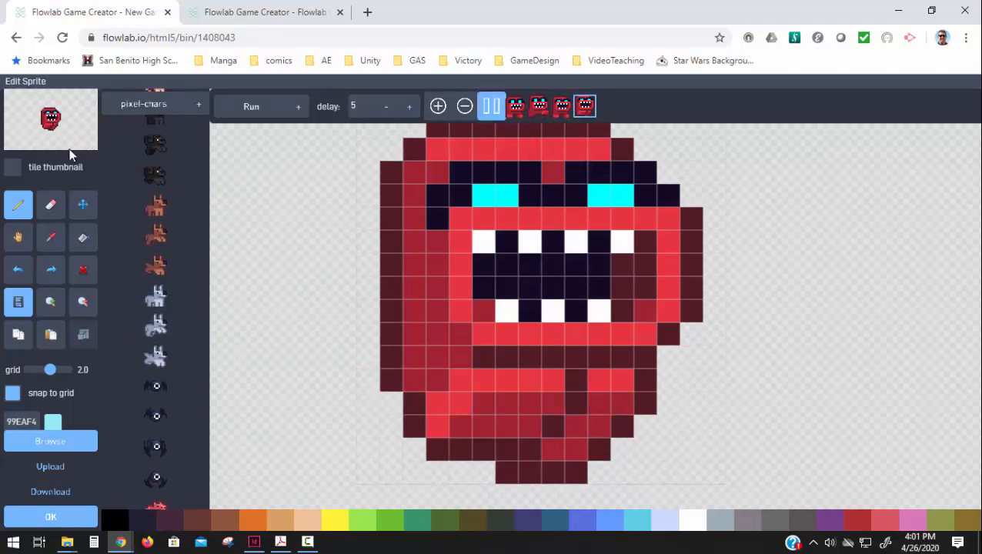
pyautogui.click(387, 107)
pyautogui.click(387, 107)
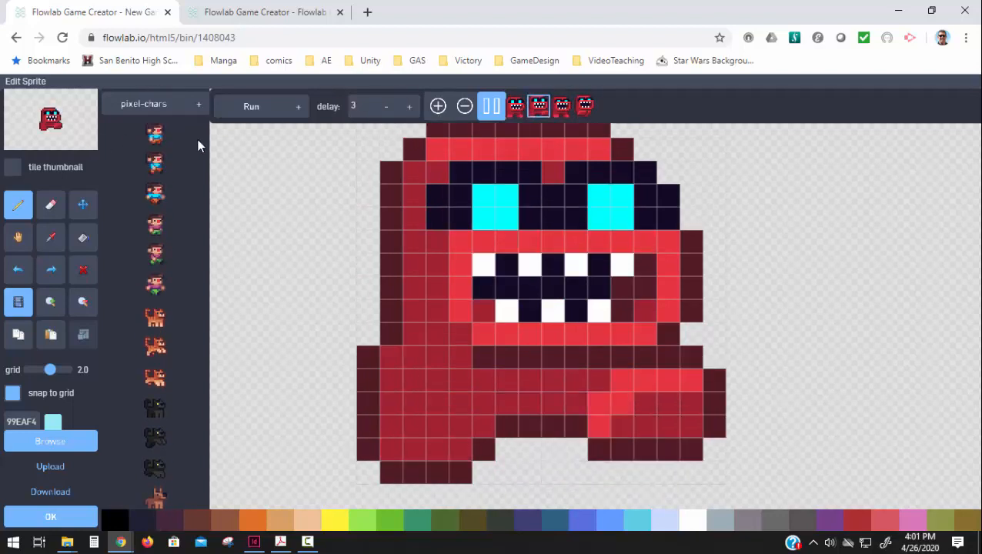
pyautogui.click(46, 518)
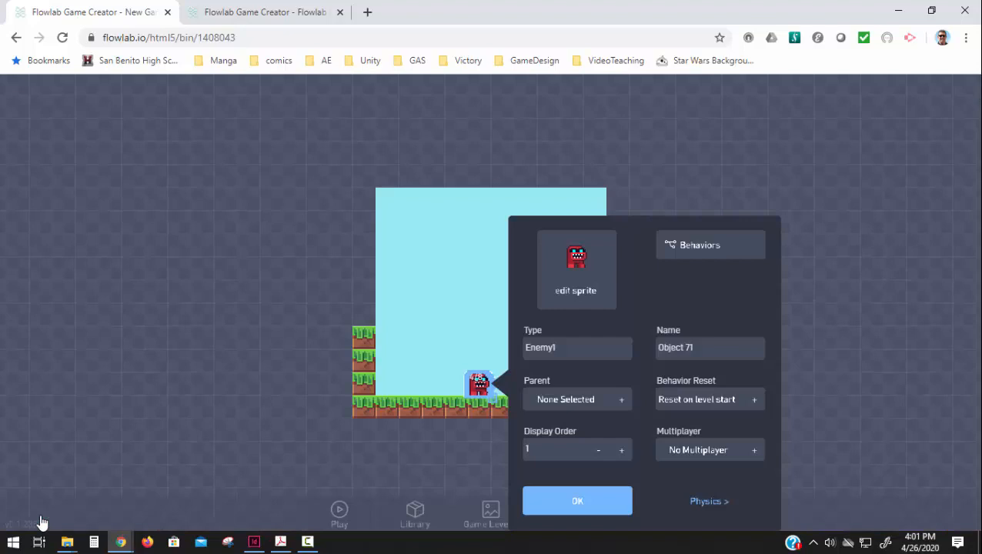
# Step: Open Enemy1's behaviors and add a Once trigger with an Animation block to its right
pyautogui.click(698, 246)
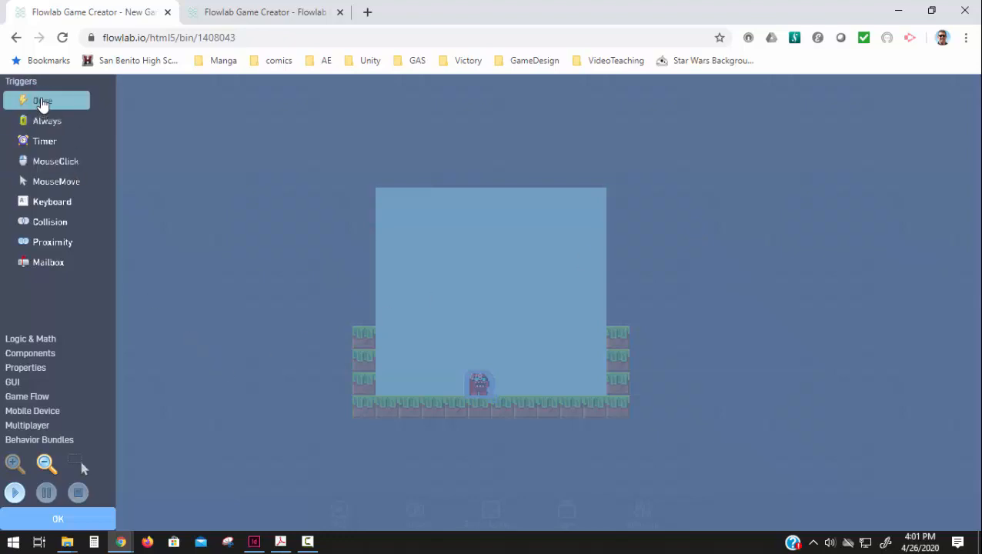
pyautogui.click(43, 103)
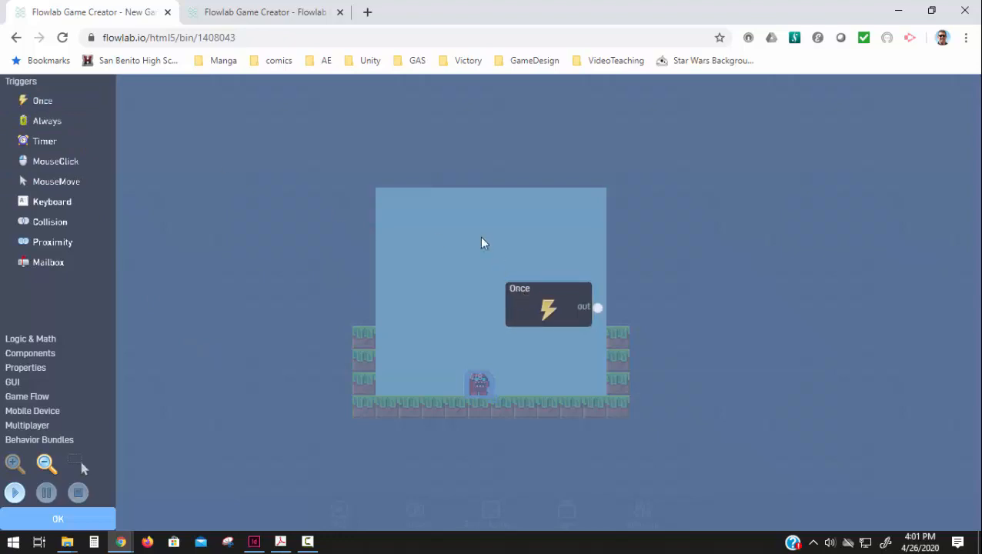
pyautogui.moveTo(508, 284); pyautogui.dragTo(309, 146)
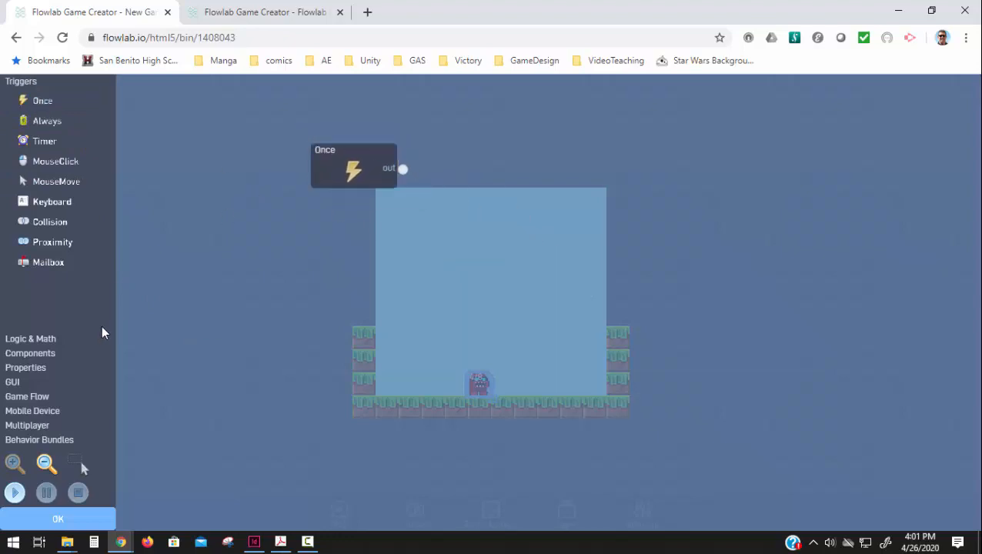
pyautogui.click(39, 368)
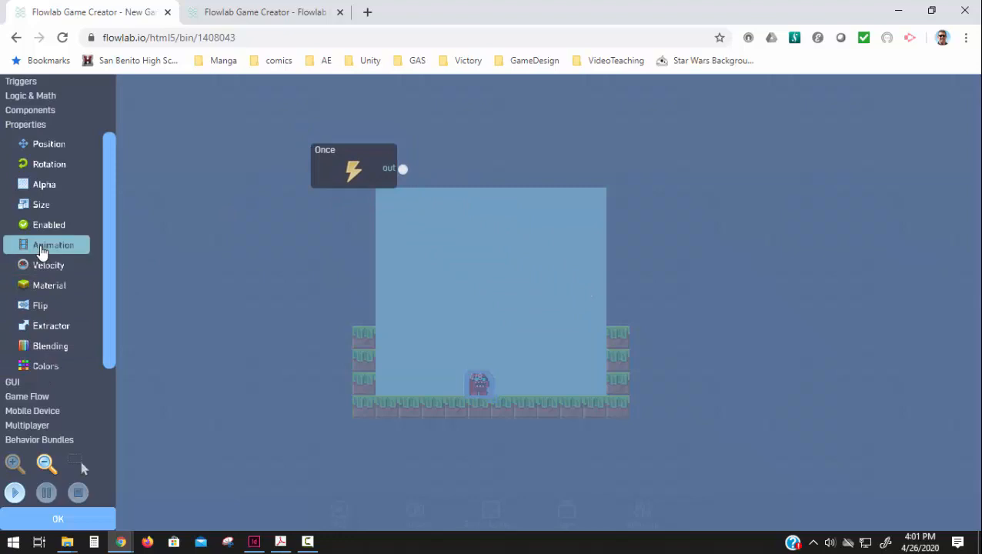
pyautogui.click(42, 253)
pyautogui.moveTo(569, 296); pyautogui.dragTo(521, 179)
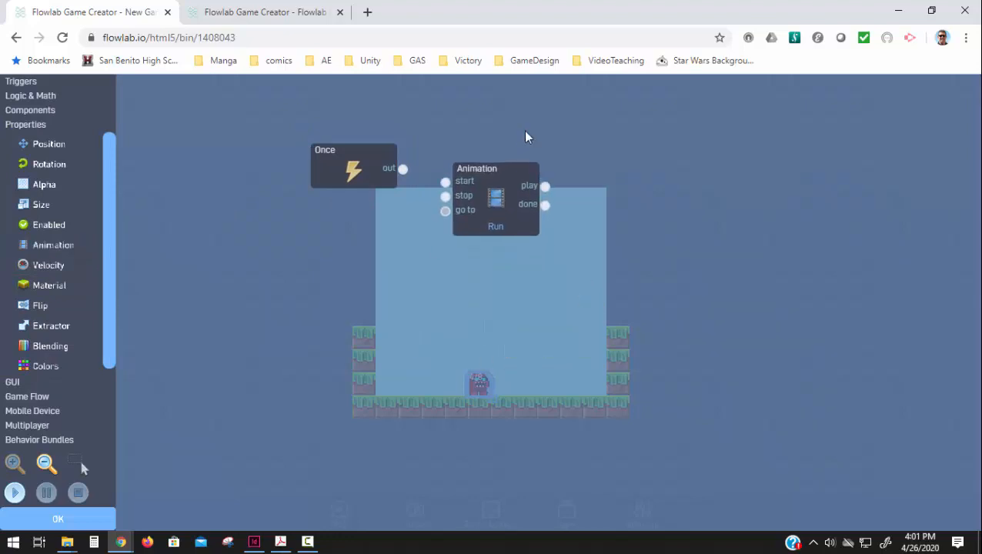
pyautogui.moveTo(463, 224); pyautogui.dragTo(515, 182)
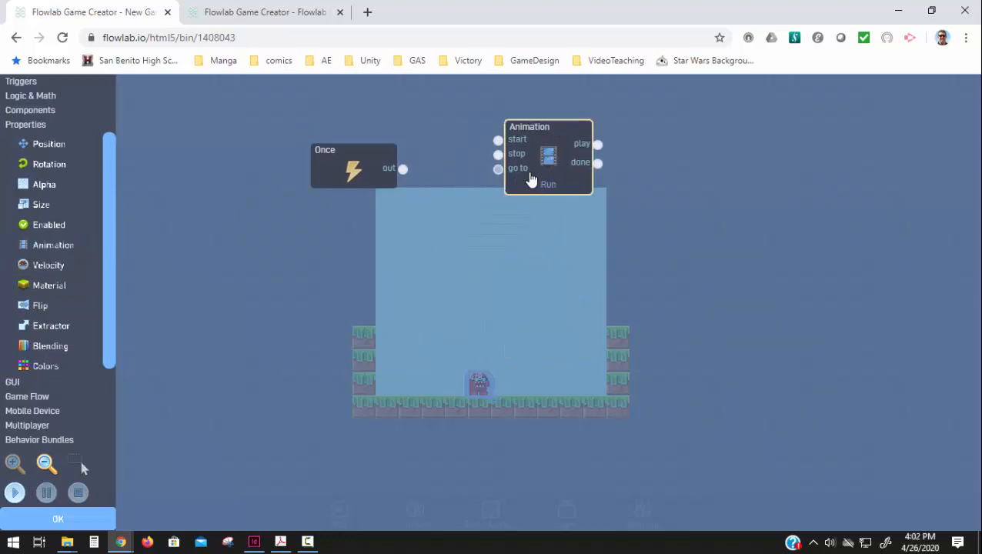
# Step: Set the Animation block to play the Run animation with Loop animation enabled
pyautogui.click(542, 168)
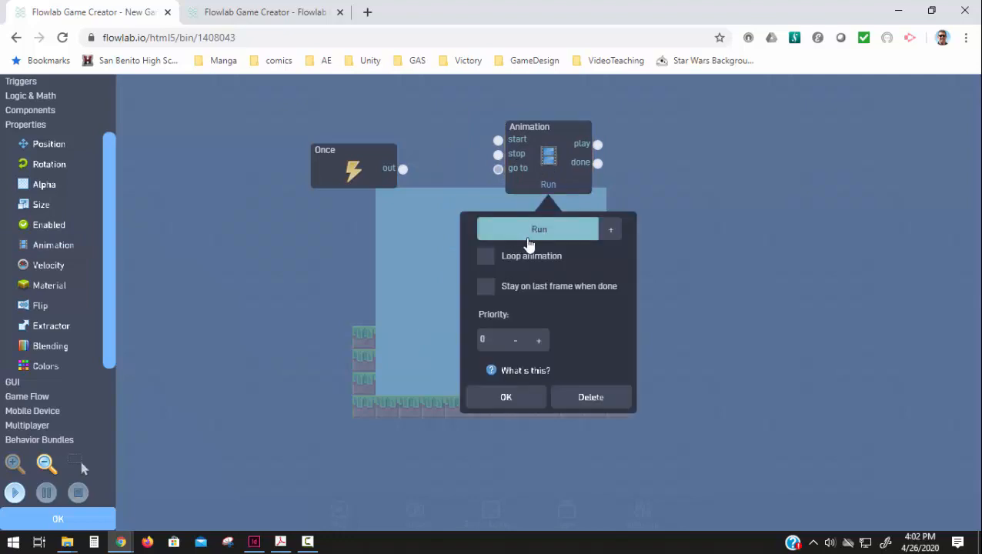
pyautogui.click(530, 240)
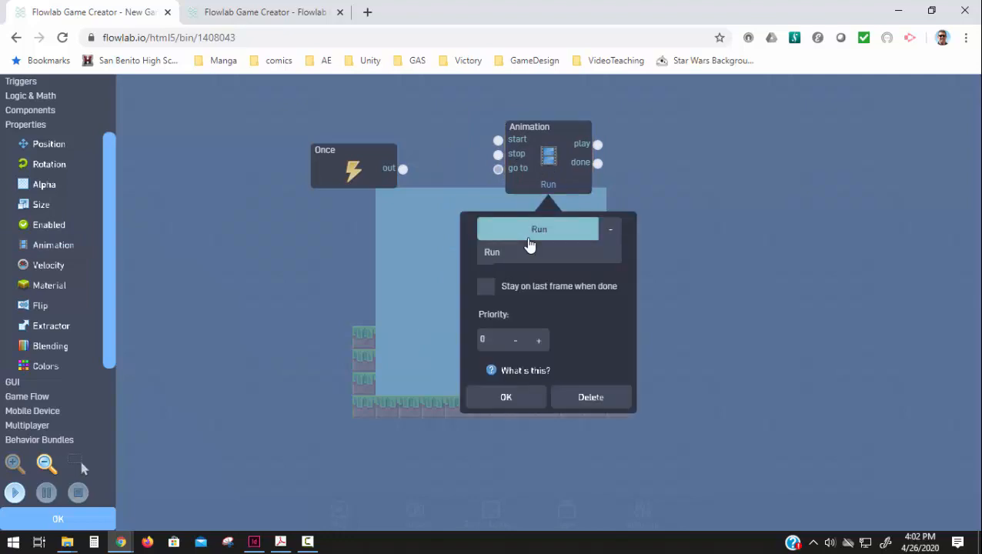
pyautogui.click(413, 189)
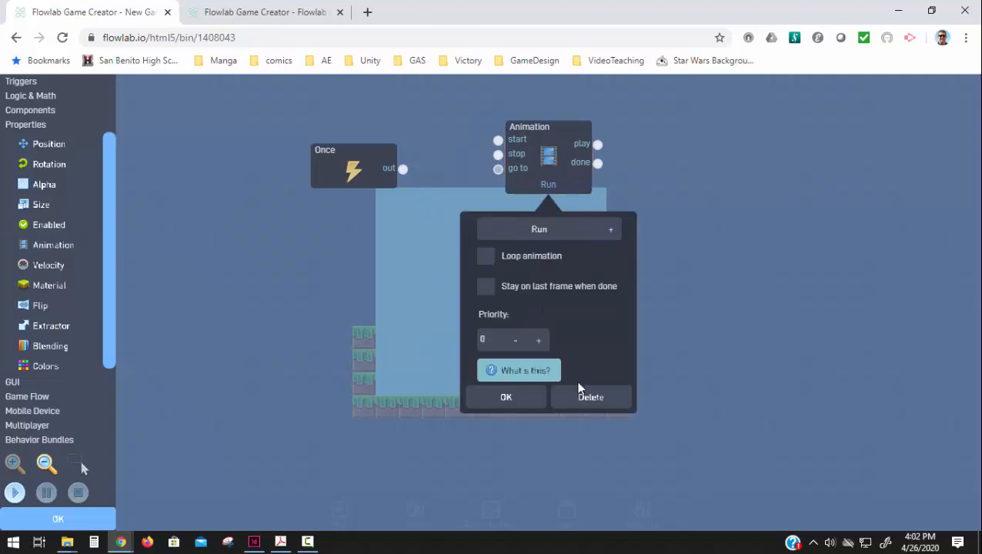
pyautogui.click(495, 258)
pyautogui.click(518, 401)
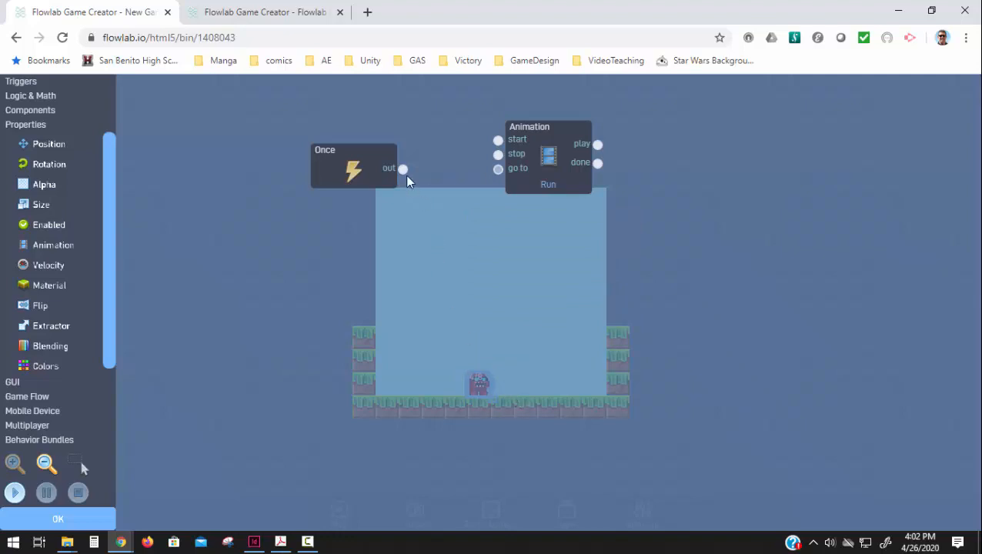
# Step: Connect the Once output to the Animation block's start input and test-play the level
pyautogui.moveTo(404, 168); pyautogui.dragTo(497, 150)
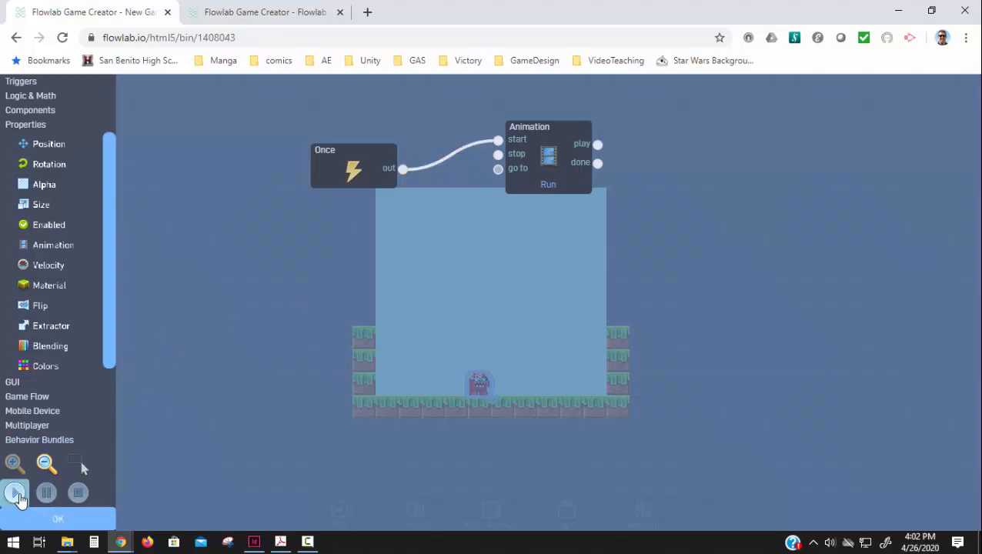
pyautogui.click(15, 493)
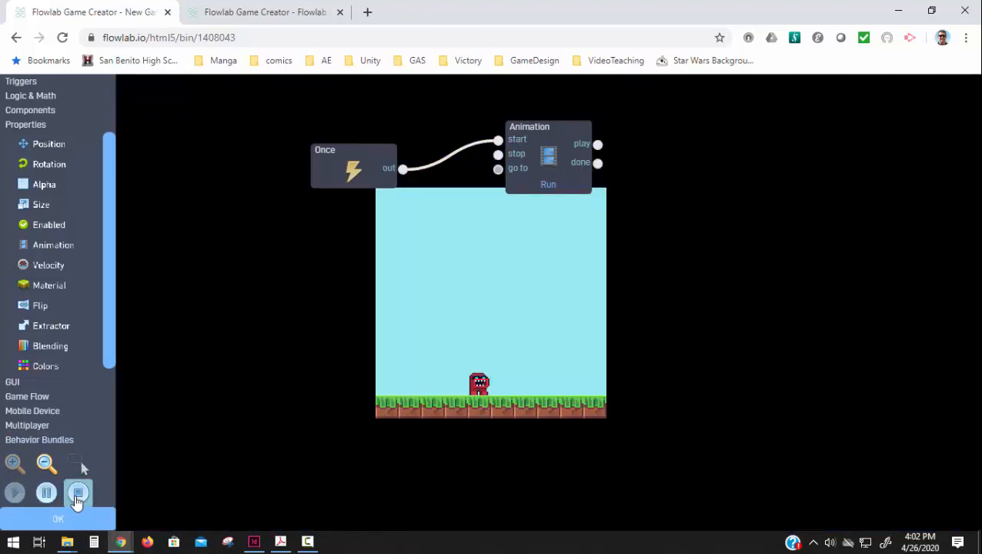
pyautogui.click(77, 493)
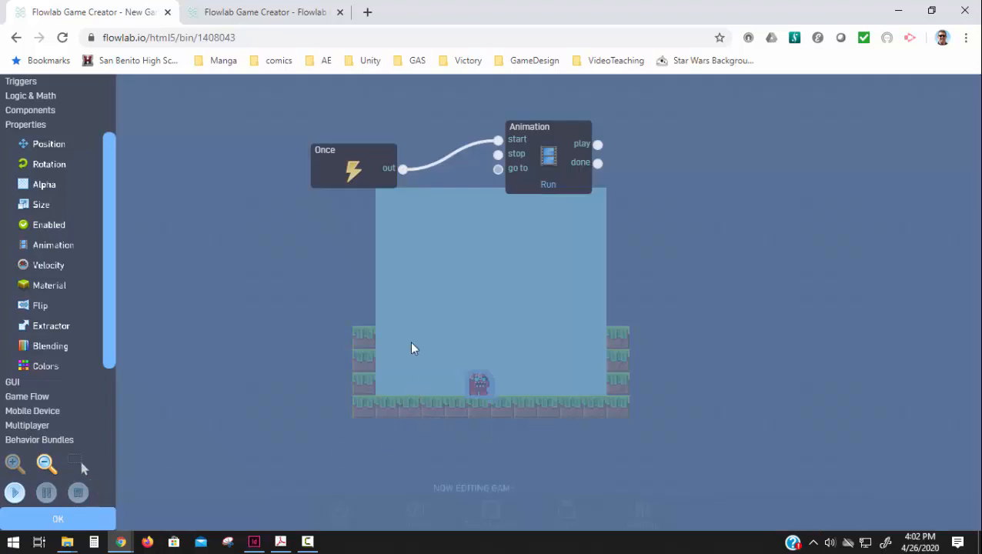
# Step: Move the Once and Animation blocks up and add an Always trigger below the Once block
pyautogui.moveTo(382, 178); pyautogui.dragTo(385, 121)
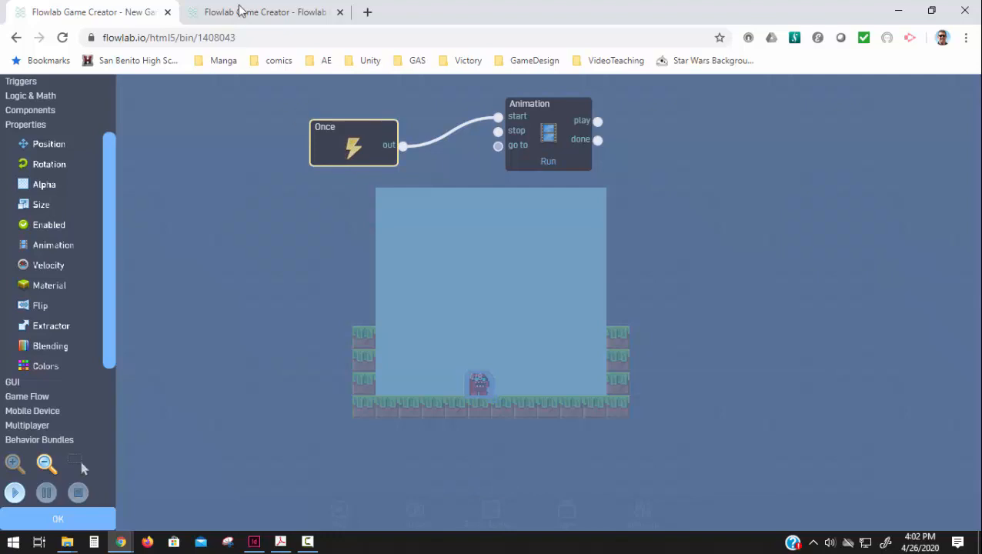
pyautogui.click(13, 82)
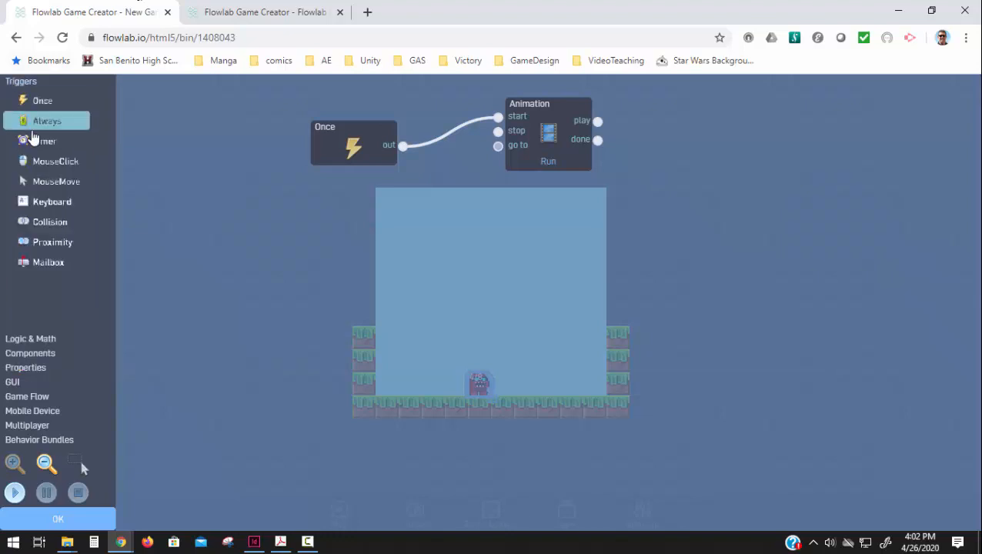
pyautogui.click(35, 124)
pyautogui.moveTo(530, 302); pyautogui.dragTo(336, 244)
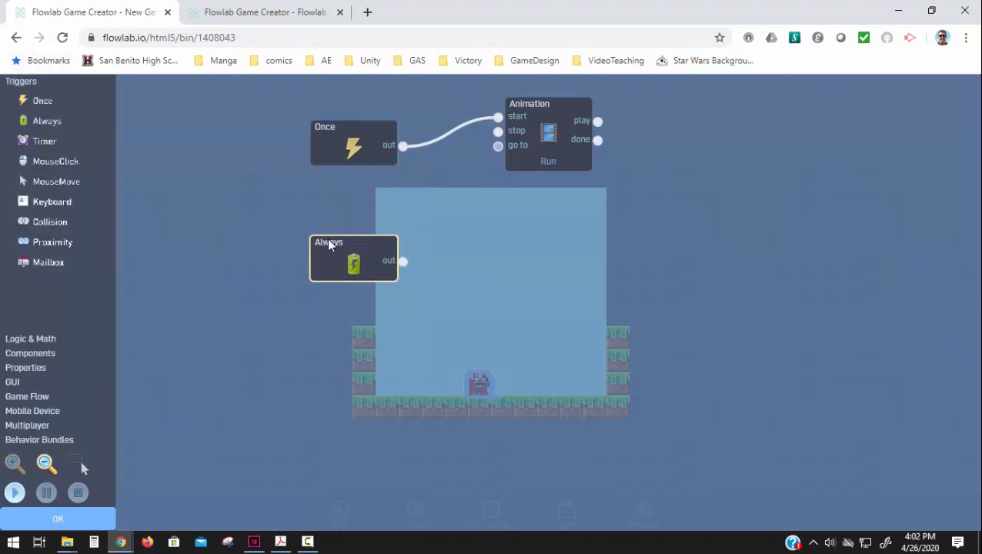
# Step: Add a Velocity block to the right of the Always trigger, leaving room for another block between them
pyautogui.click(28, 369)
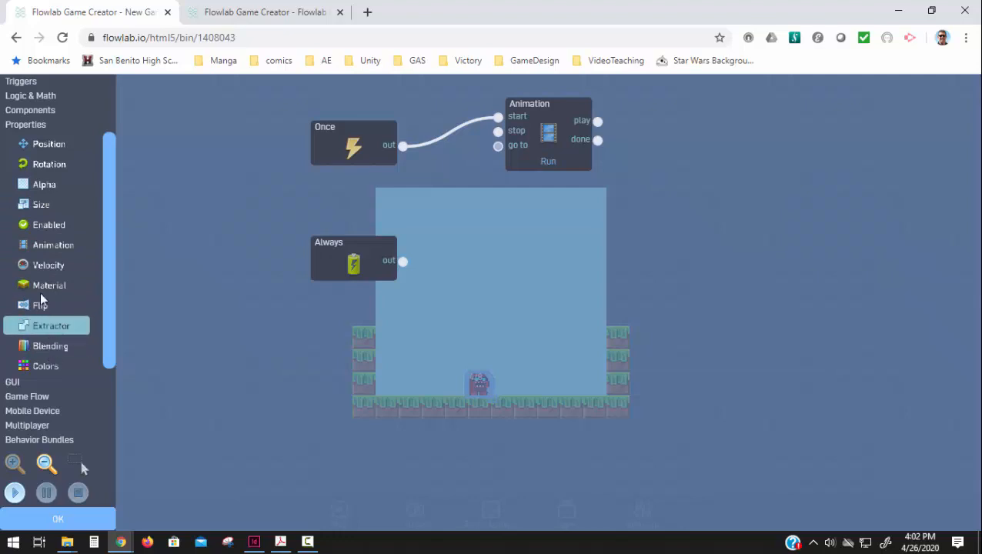
pyautogui.click(47, 265)
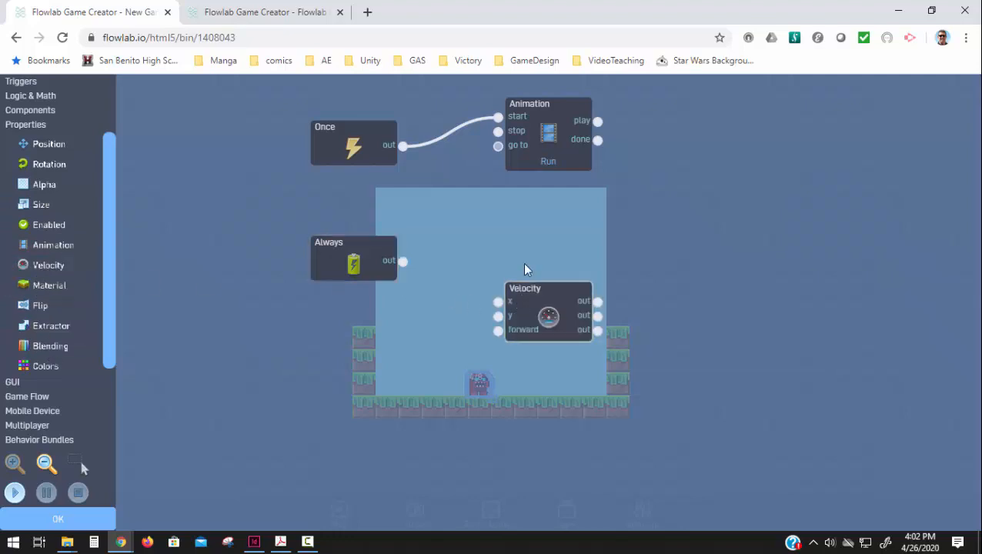
pyautogui.moveTo(523, 297); pyautogui.dragTo(517, 235)
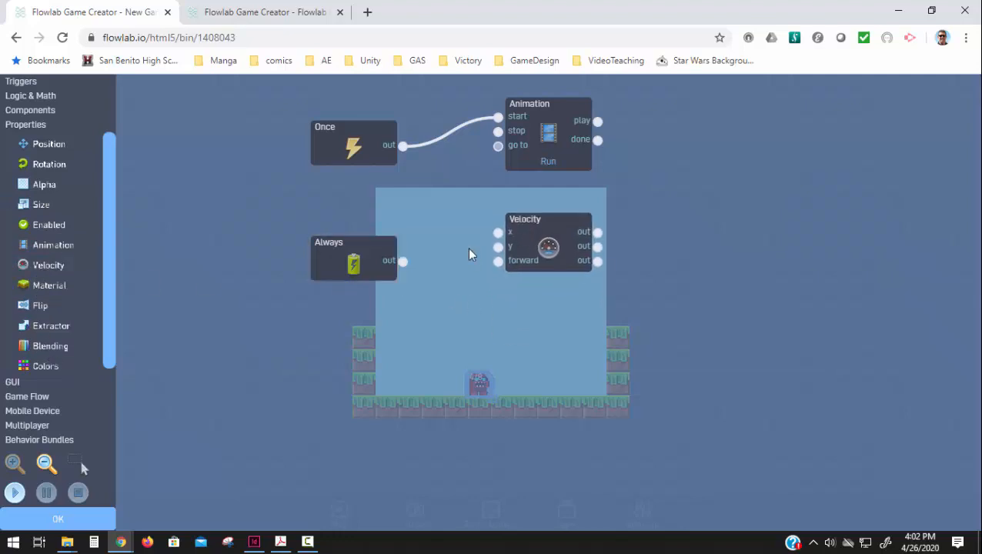
pyautogui.moveTo(584, 226); pyautogui.dragTo(631, 243)
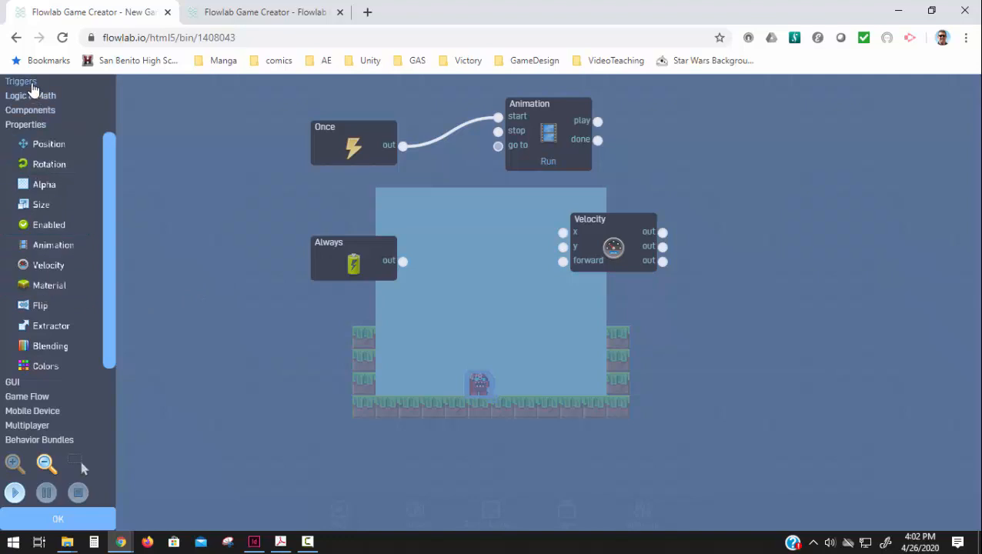
# Step: Add a Number block between Always and Velocity and connect the Always output to its in input
pyautogui.click(34, 95)
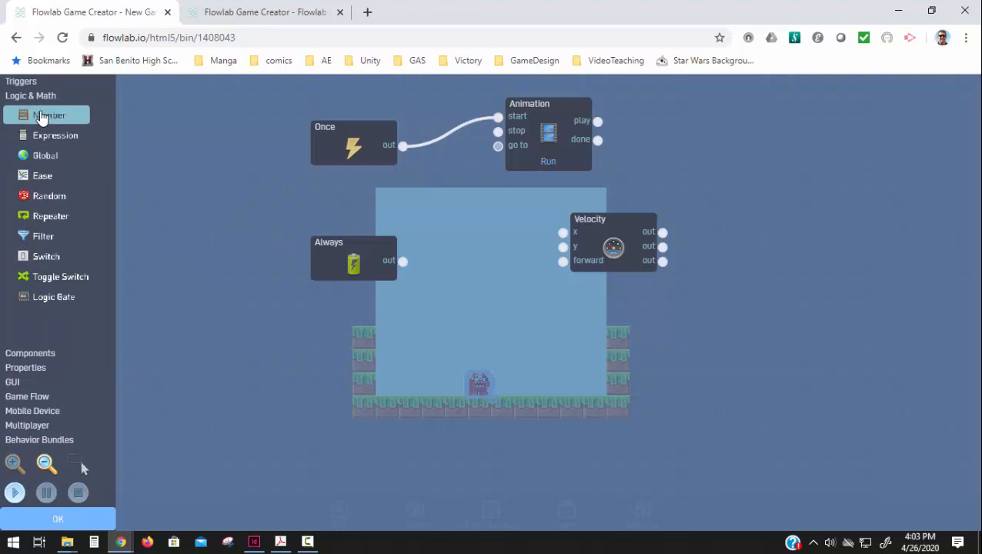
pyautogui.click(44, 115)
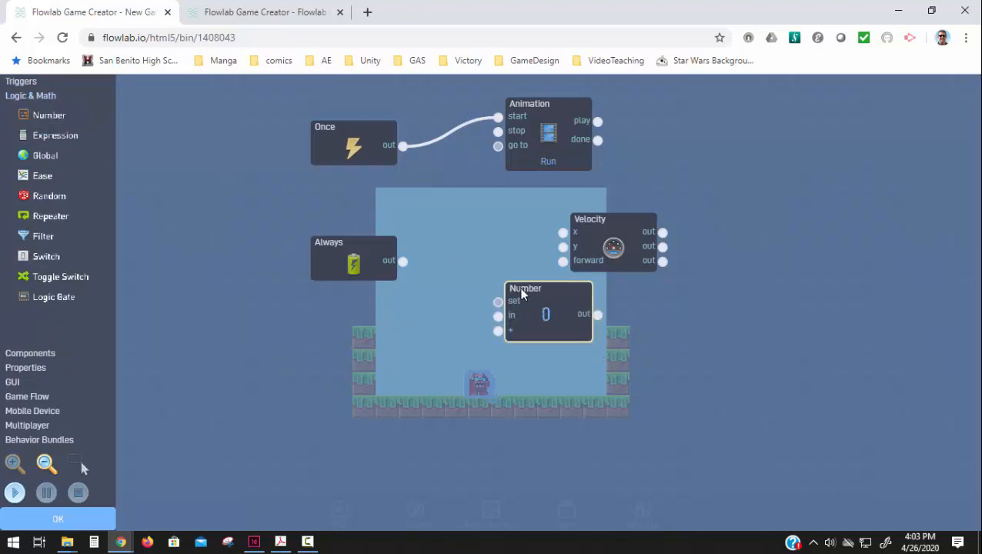
pyautogui.moveTo(538, 295); pyautogui.dragTo(474, 250)
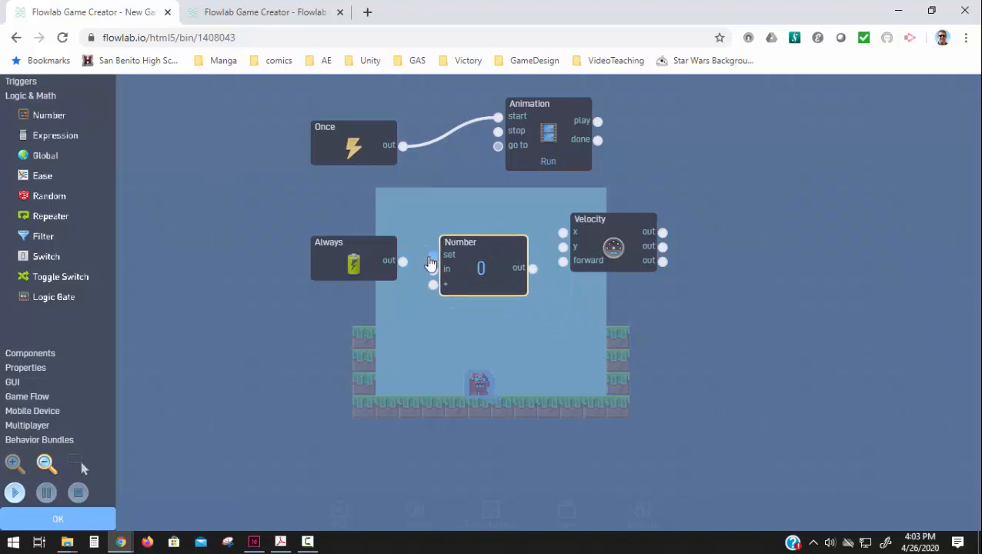
pyautogui.moveTo(420, 273); pyautogui.dragTo(434, 269)
# Step: Read the Number block's handbook page on its current value, inputs and outputs, and return to the game editor
pyautogui.click(488, 278)
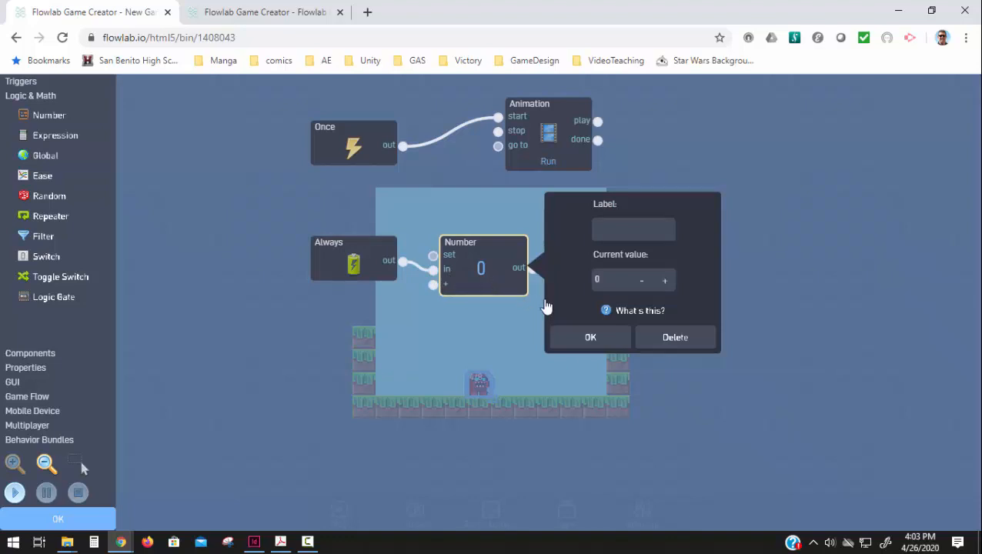
pyautogui.click(625, 311)
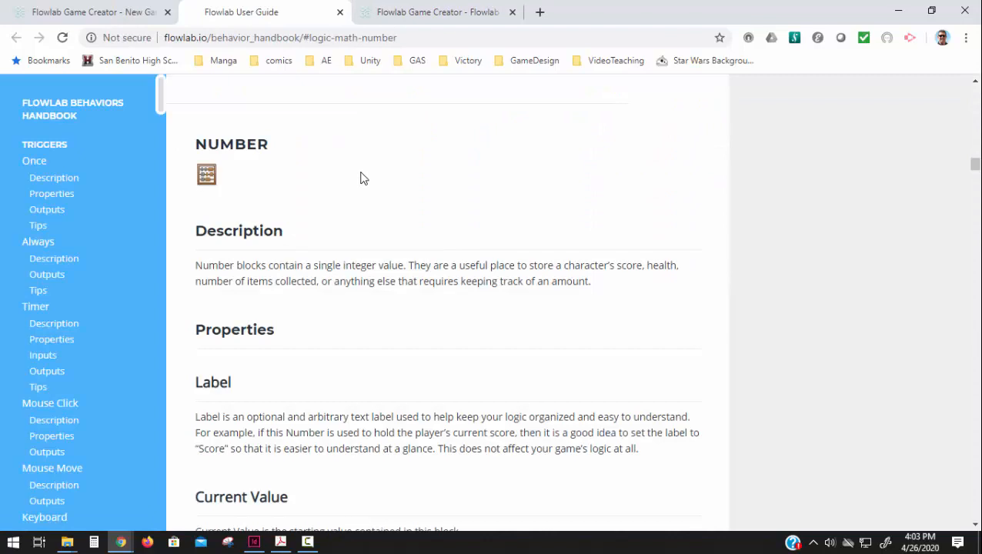
pyautogui.scroll(-3, 324, 246)
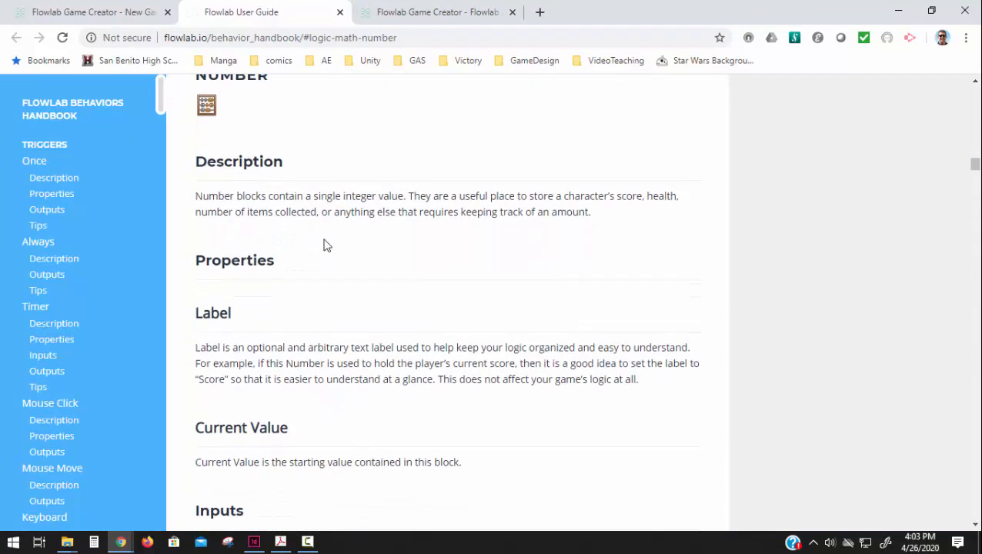
pyautogui.scroll(-2, 308, 350)
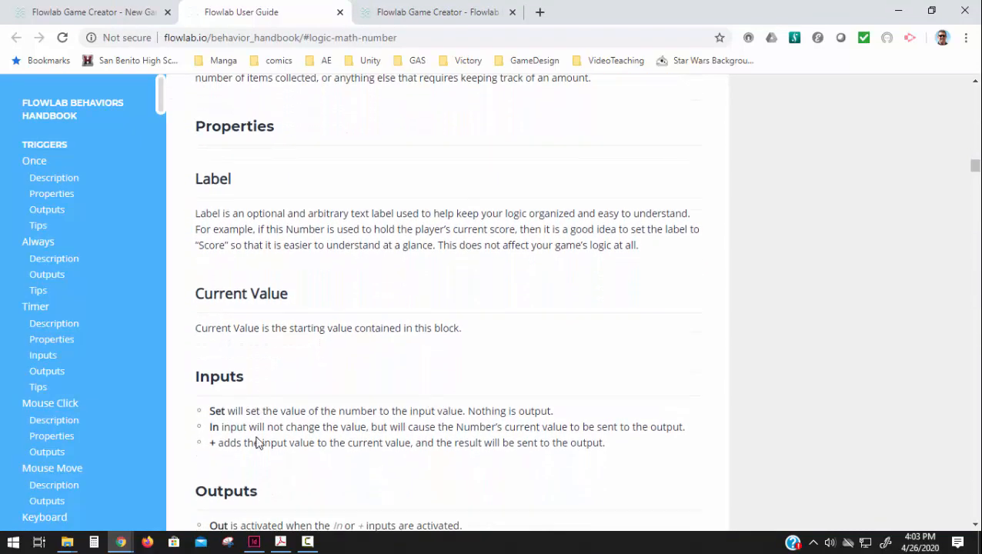
pyautogui.scroll(-1, 253, 480)
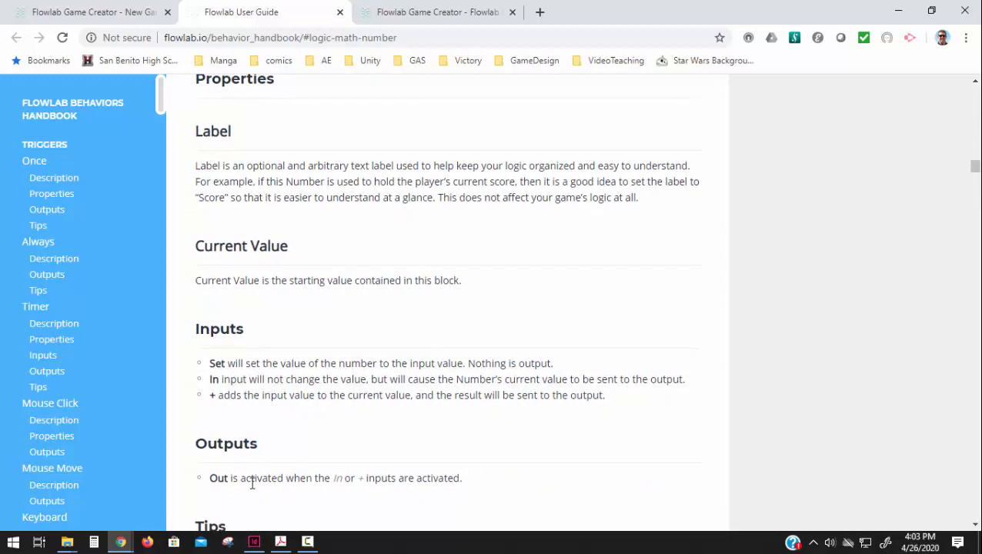
pyautogui.scroll(1, 243, 454)
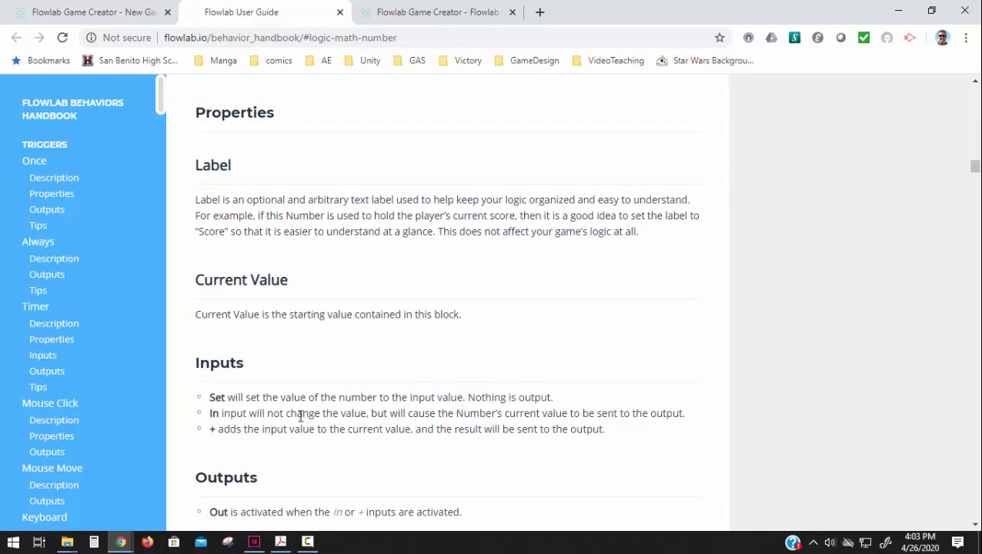
pyautogui.click(119, 15)
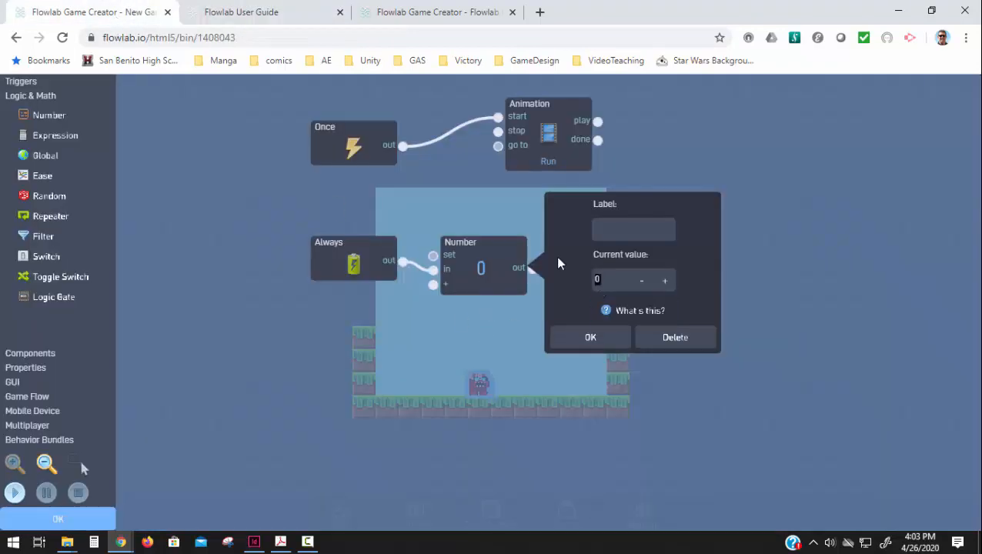
# Step: Set the Number block's current value to 5 and connect its output to the Velocity block's forward input
pyautogui.write('5')
pyautogui.click(571, 343)
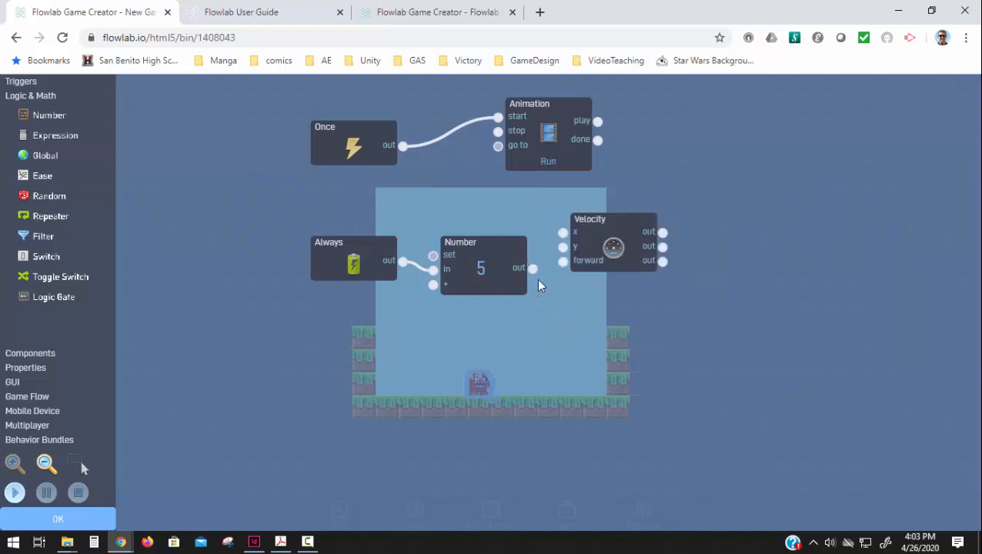
pyautogui.moveTo(536, 267); pyautogui.dragTo(563, 261)
# Step: Test-play the level to check Enemy1's forward movement and stop the run
pyautogui.click(17, 494)
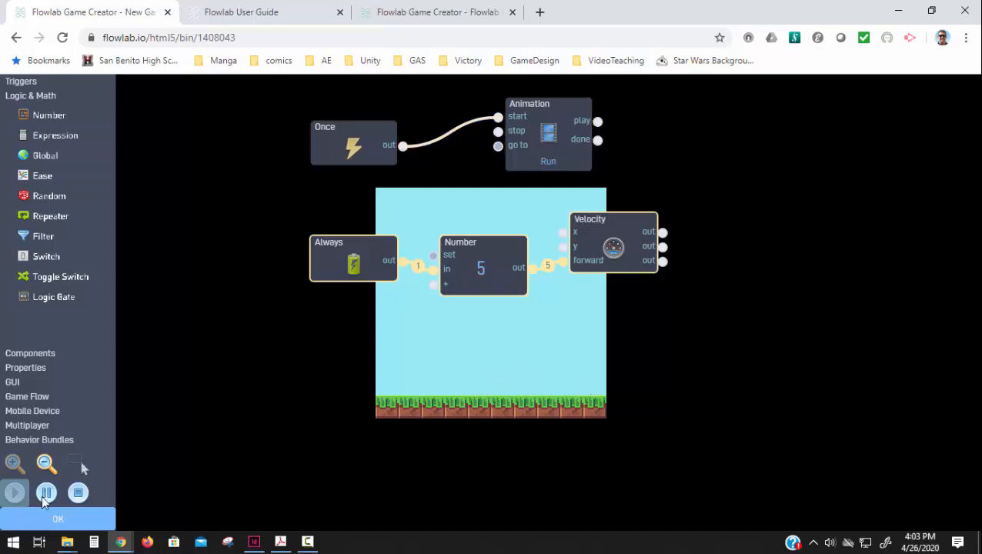
pyautogui.click(78, 493)
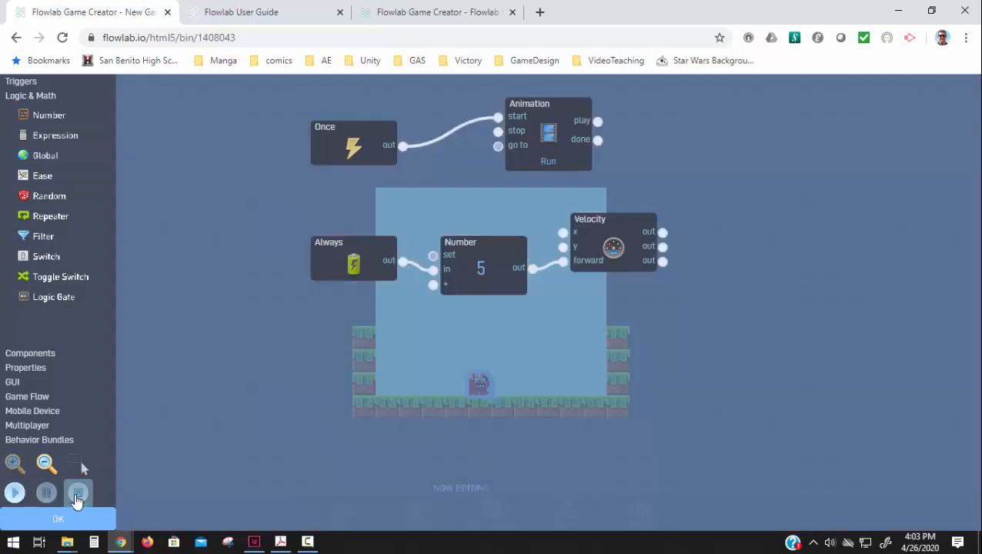
# Step: Make Enemy1 movable with a Circle collision shape in its physics settings and return to its behaviors
pyautogui.click(73, 523)
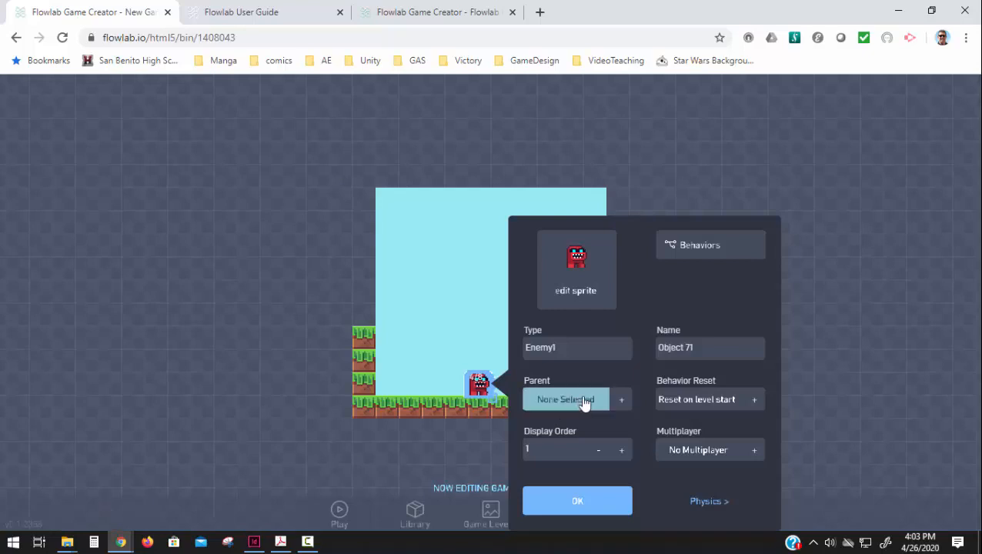
pyautogui.click(709, 501)
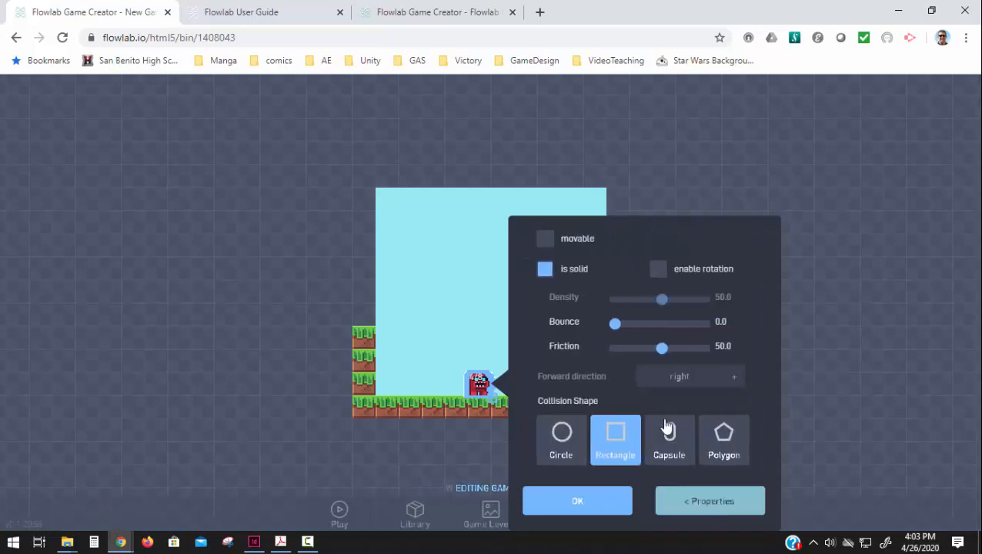
pyautogui.click(551, 245)
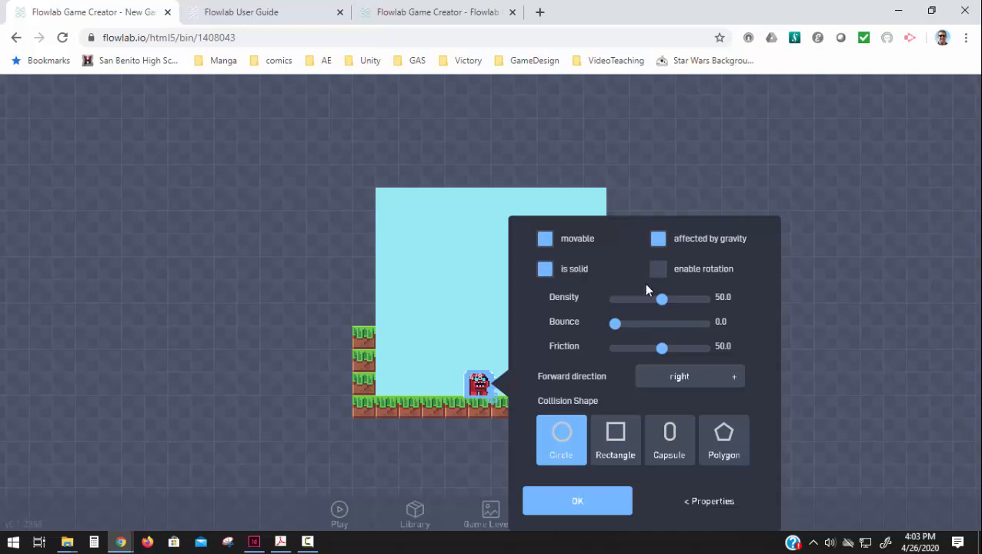
pyautogui.click(707, 503)
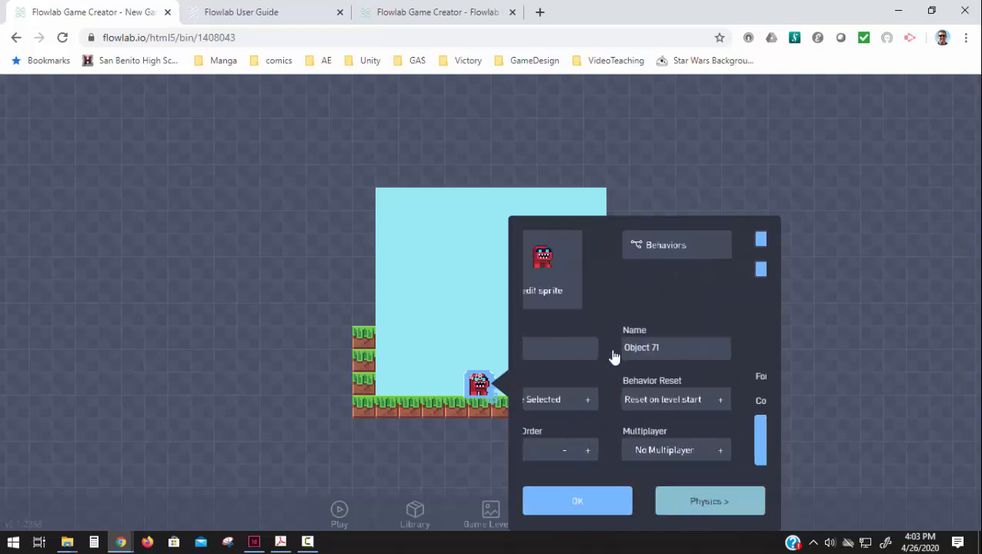
pyautogui.click(690, 244)
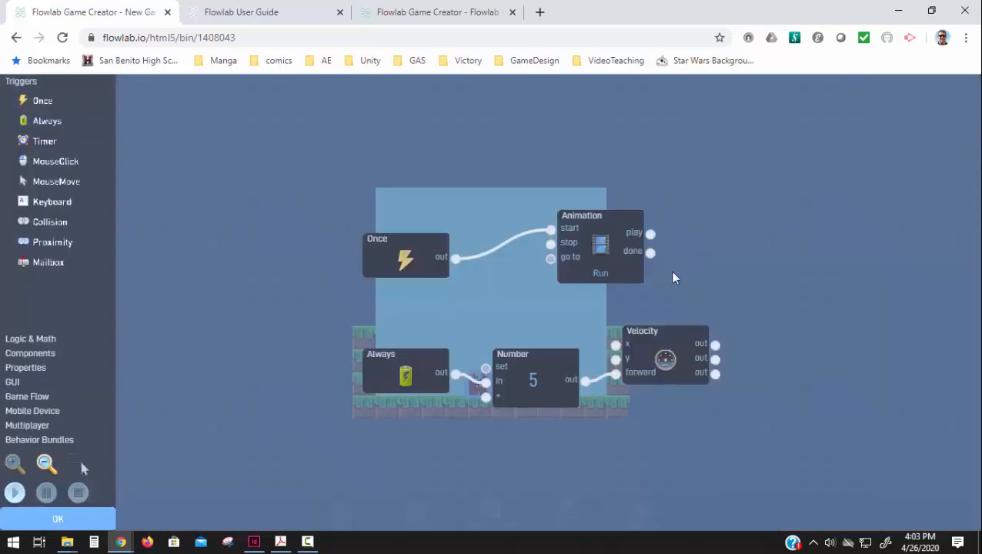
# Step: Test-play the level twice to check how Enemy1 moves forward into the side wall, stopping each run
pyautogui.click(16, 493)
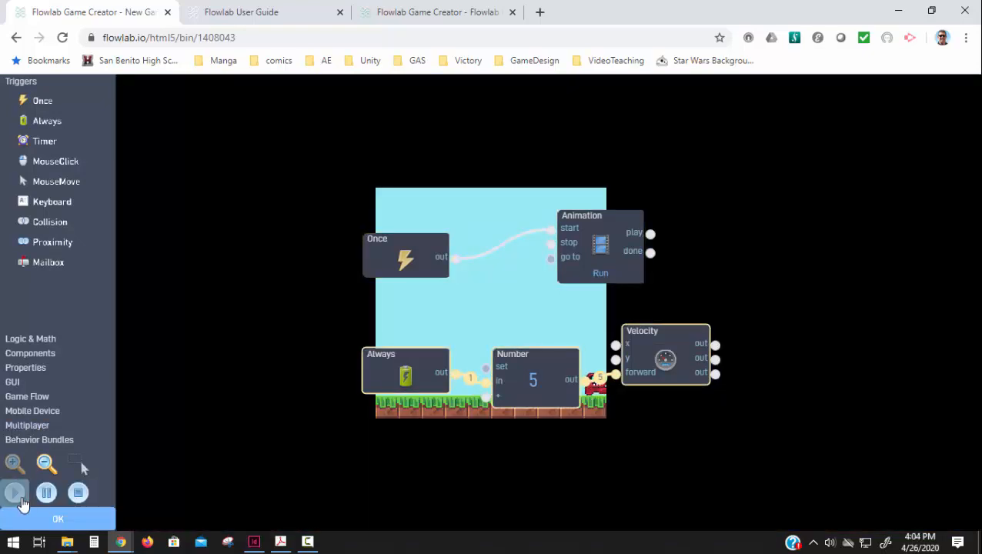
pyautogui.click(77, 492)
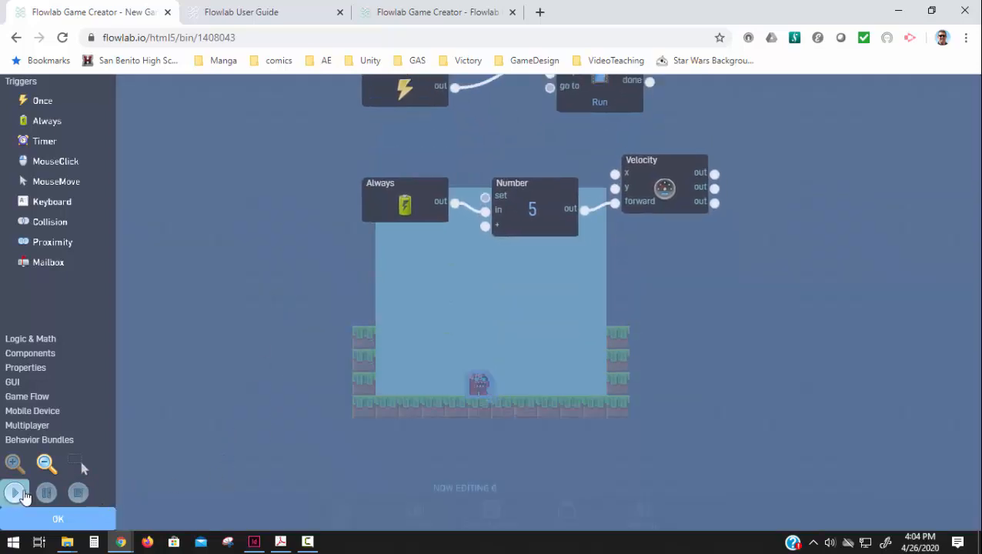
pyautogui.click(16, 493)
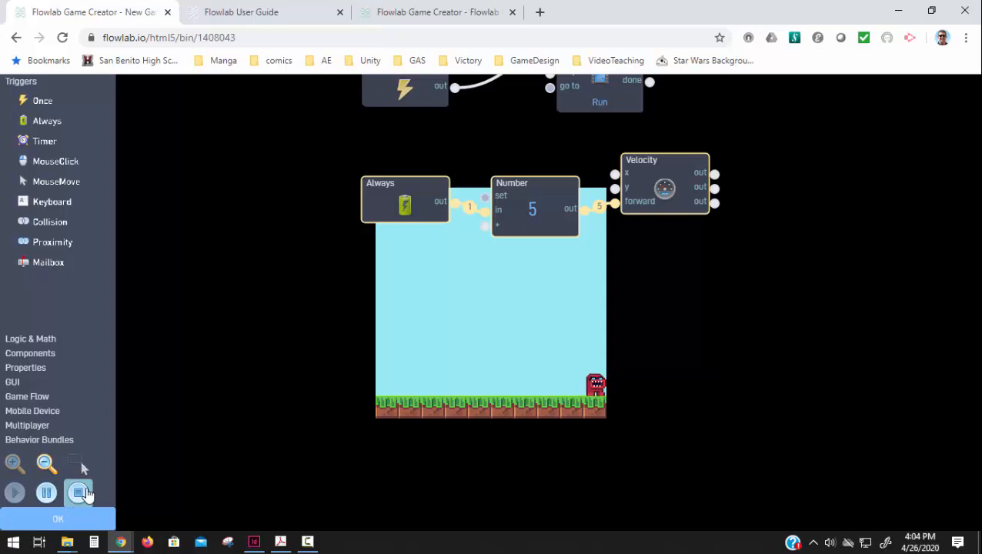
pyautogui.click(79, 492)
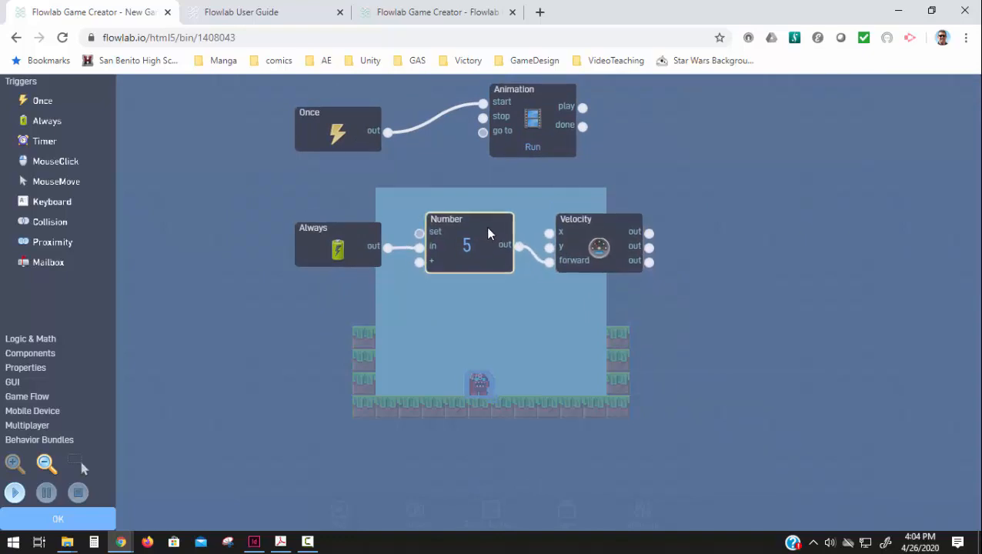
# Step: Add a Collision trigger below the Always block and set it to detect the Ground1 type
pyautogui.click(54, 223)
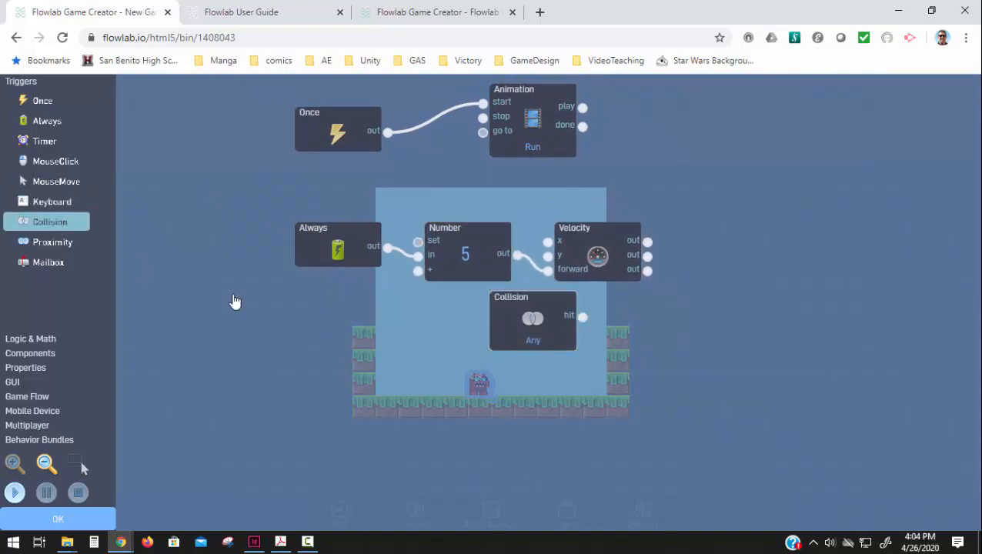
pyautogui.moveTo(518, 314); pyautogui.dragTo(322, 323)
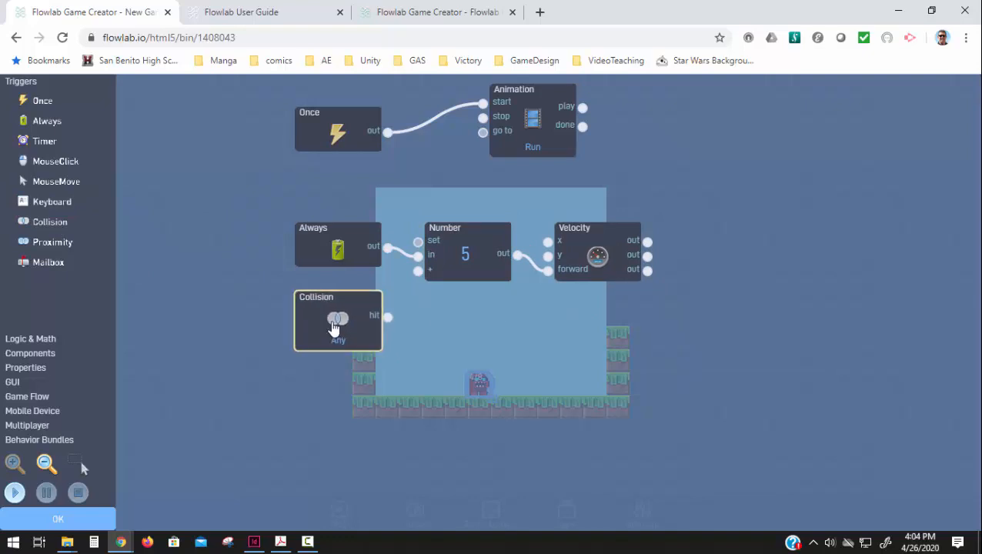
pyautogui.click(322, 322)
pyautogui.click(472, 245)
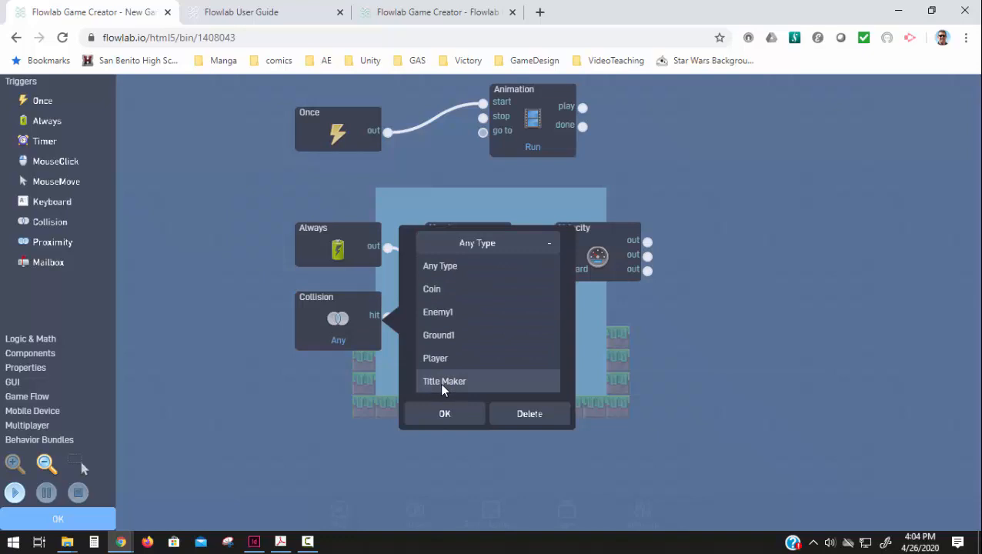
pyautogui.click(436, 335)
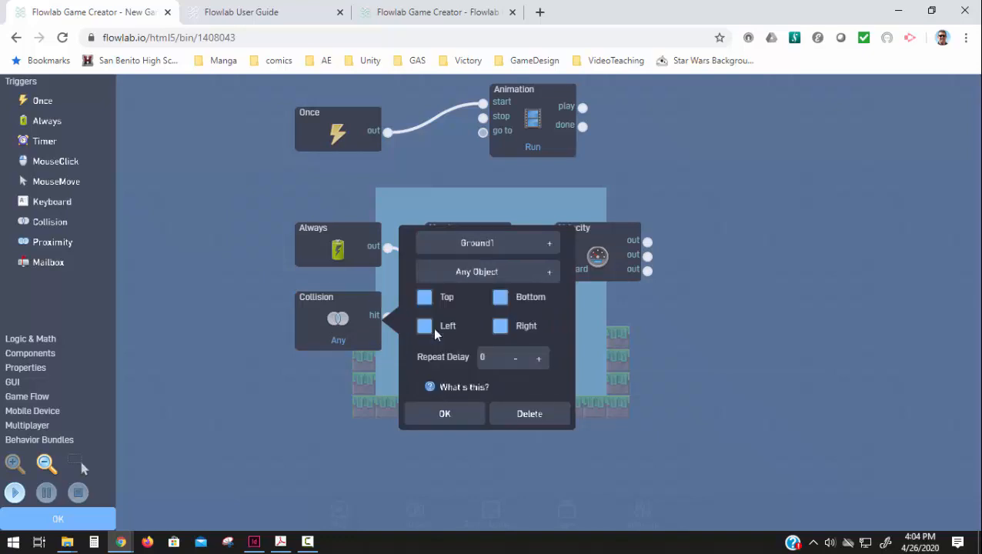
pyautogui.click(443, 415)
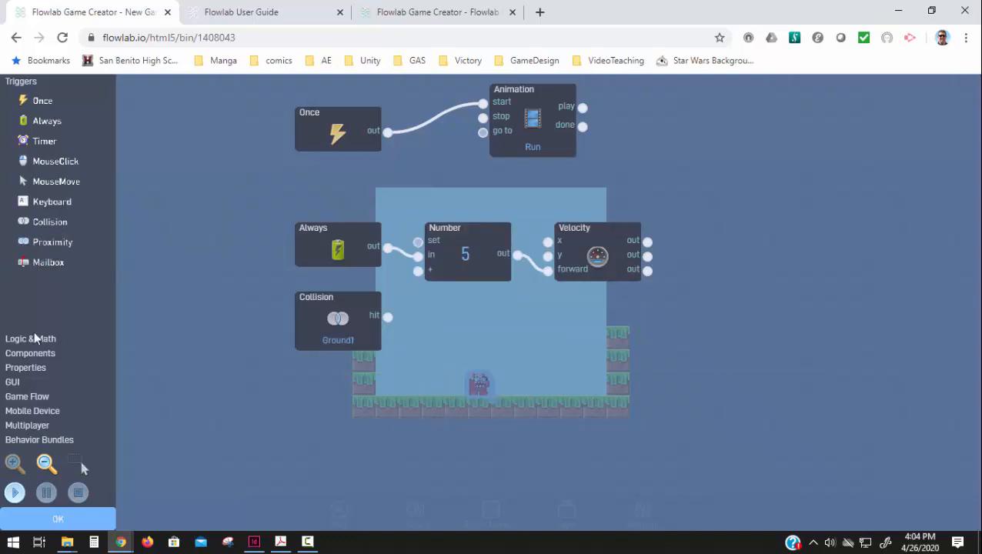
# Step: Add a Flip block and connect the Collision block's hit output to its toggle input
pyautogui.click(30, 367)
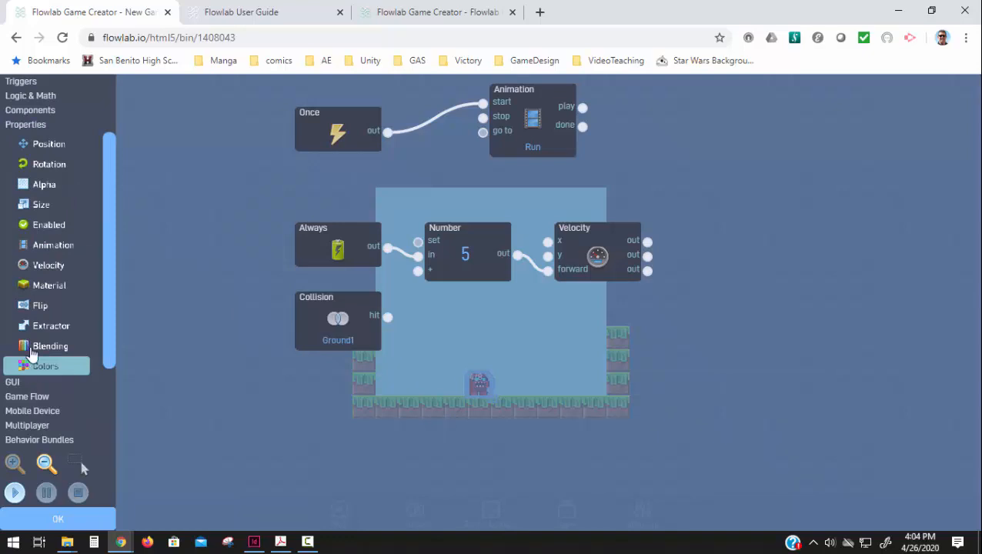
pyautogui.click(46, 309)
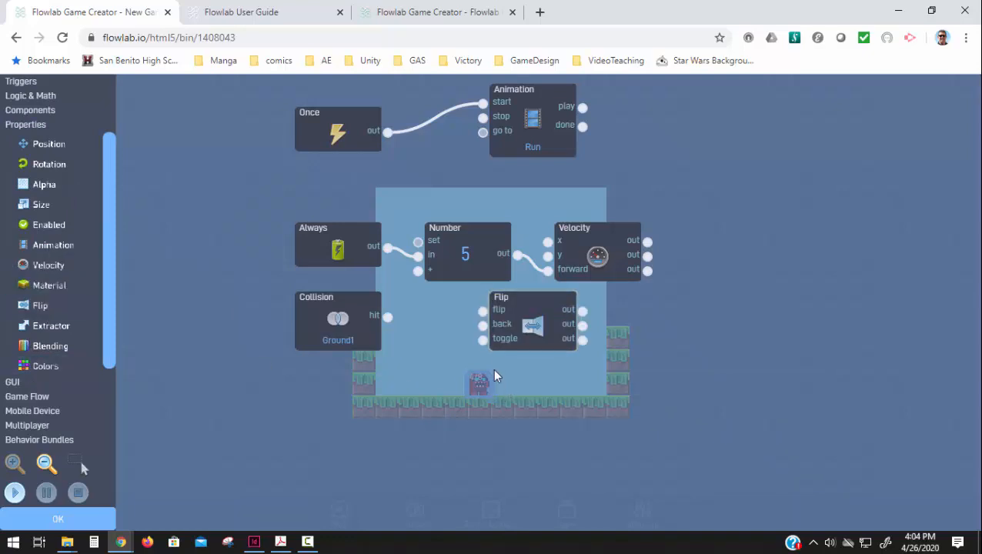
pyautogui.moveTo(391, 328); pyautogui.dragTo(493, 357)
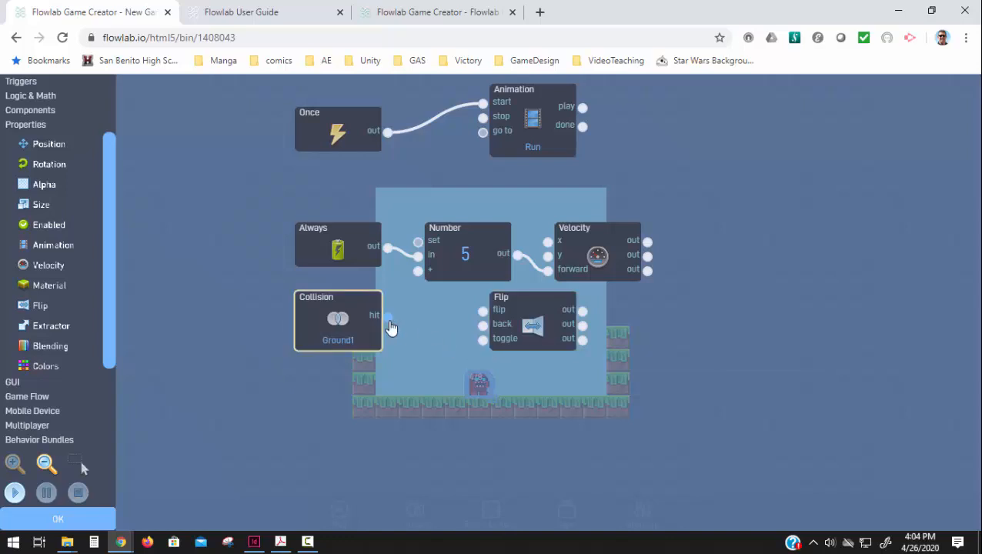
pyautogui.moveTo(391, 329); pyautogui.dragTo(479, 345)
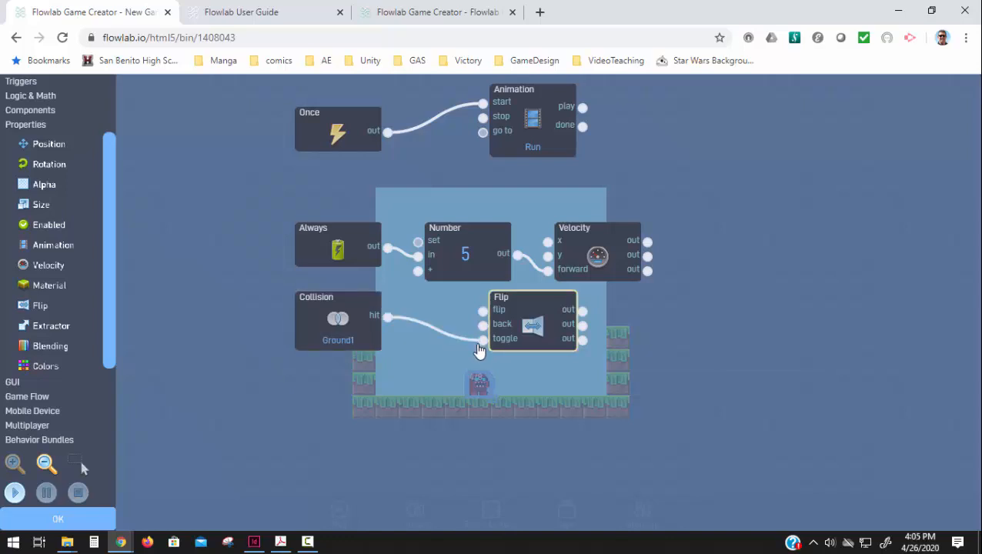
# Step: Test-play the level to check Enemy1's flipping on collision, and close its behaviors and properties
pyautogui.click(15, 492)
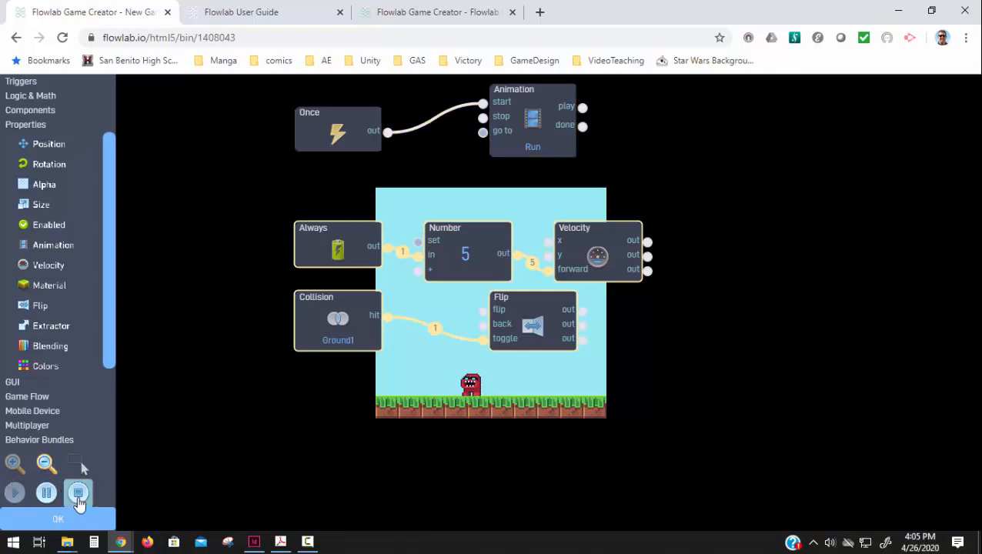
pyautogui.click(78, 493)
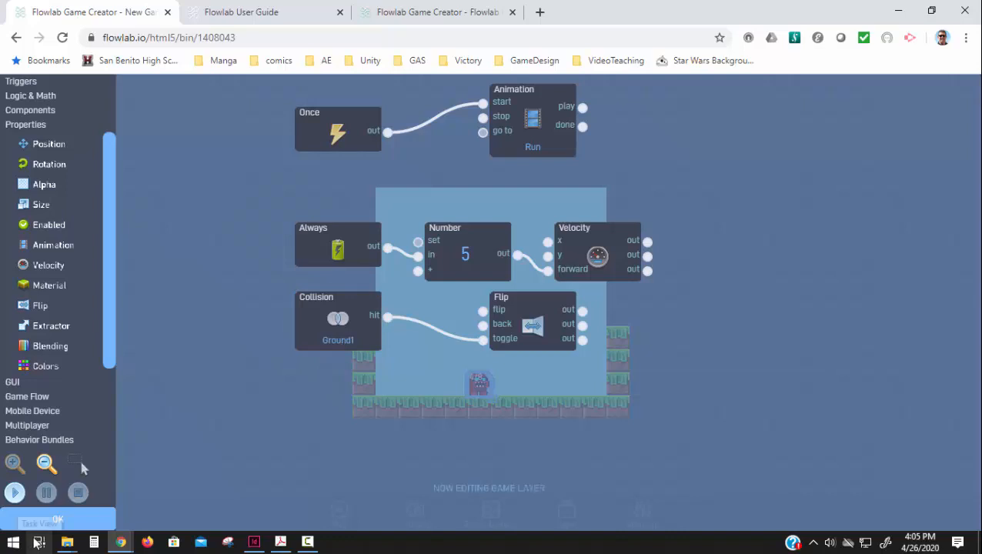
pyautogui.click(58, 518)
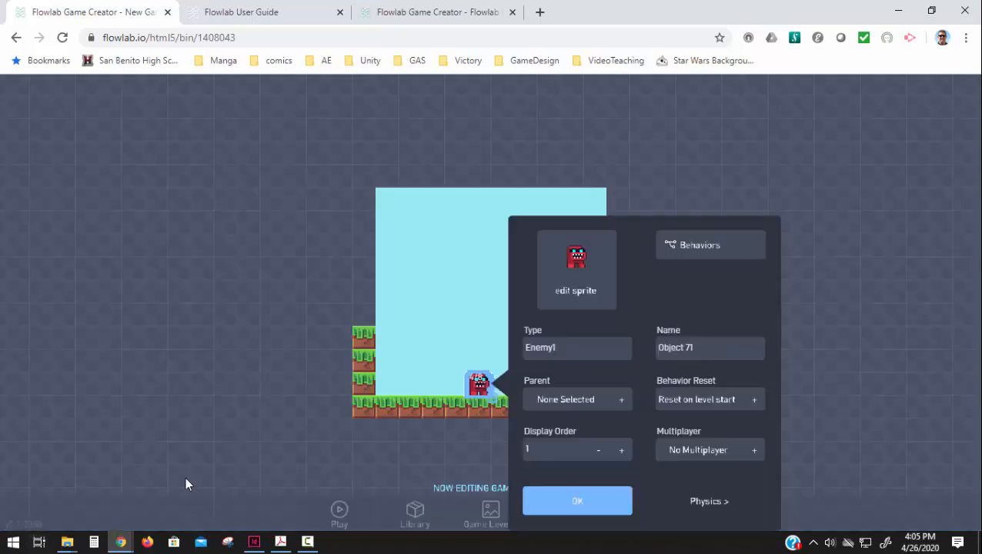
pyautogui.click(574, 501)
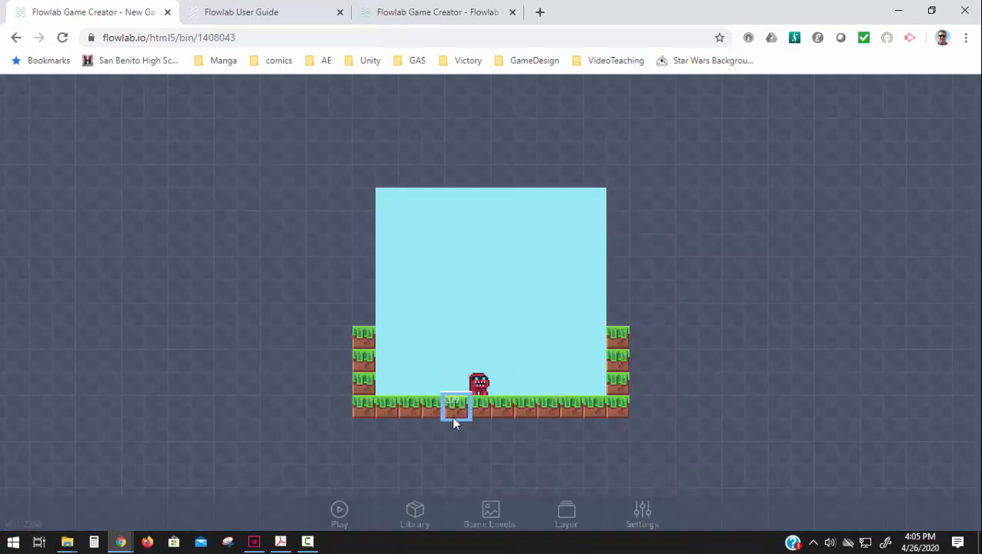
# Step: Delete the three ground blocks that form the level's left wall
pyautogui.click(366, 379)
pyautogui.click(346, 397)
pyautogui.click(361, 357)
pyautogui.click(350, 379)
pyautogui.click(360, 335)
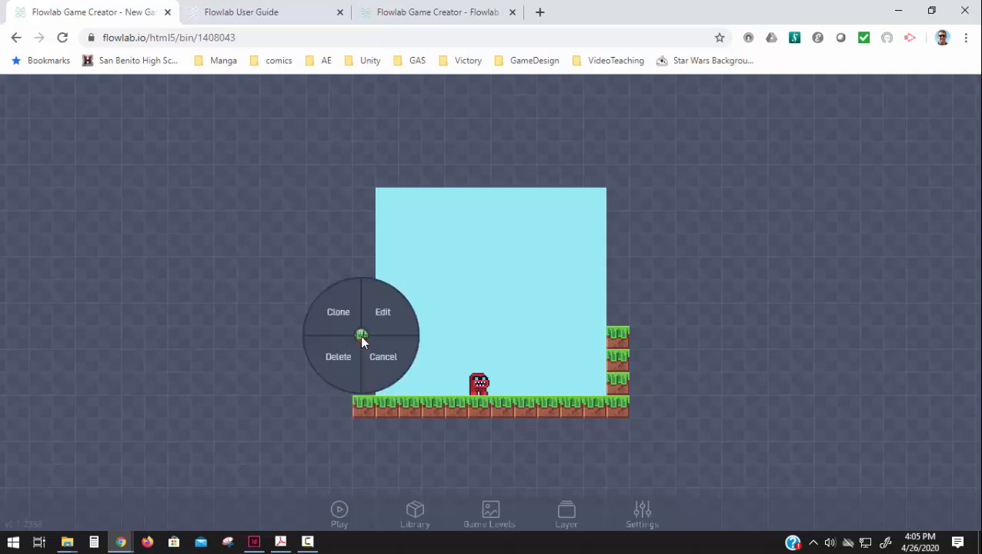
pyautogui.click(354, 359)
# Step: Delete the three ground blocks that form the level's right wall
pyautogui.click(621, 387)
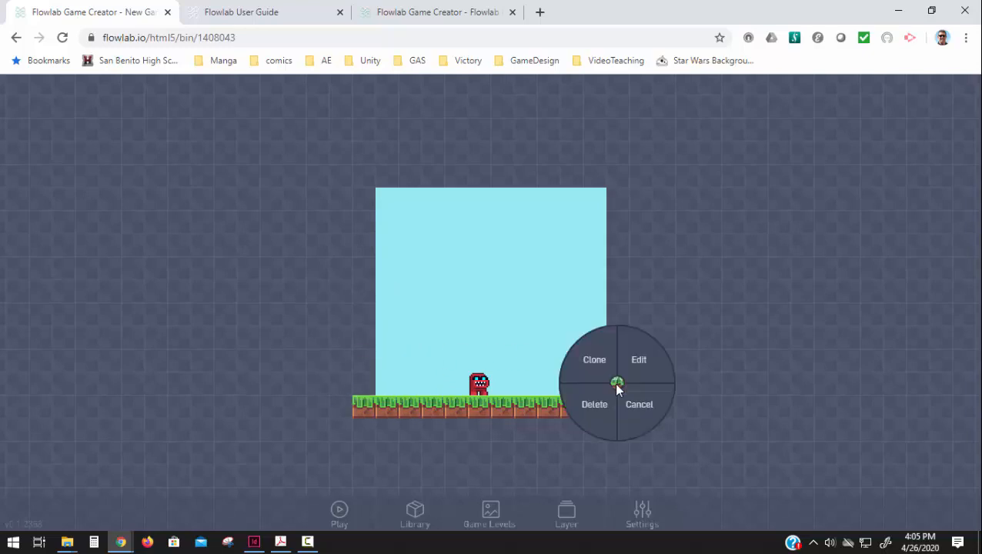
pyautogui.click(597, 392)
pyautogui.click(625, 370)
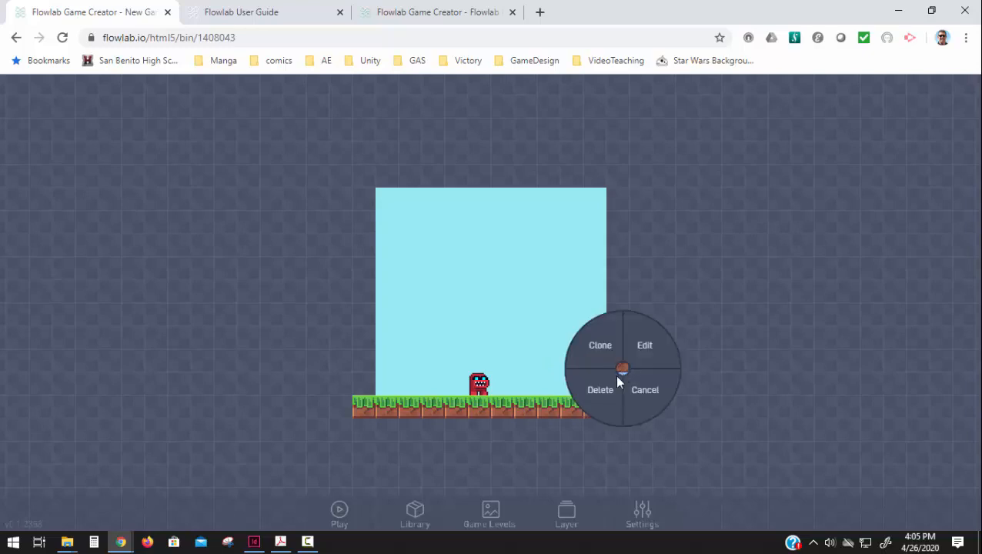
pyautogui.click(617, 379)
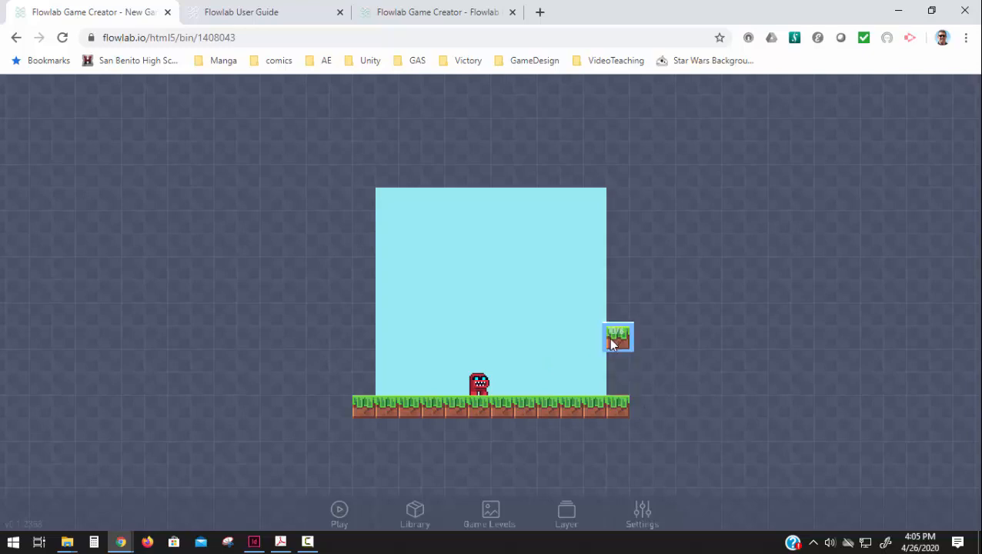
pyautogui.click(612, 346)
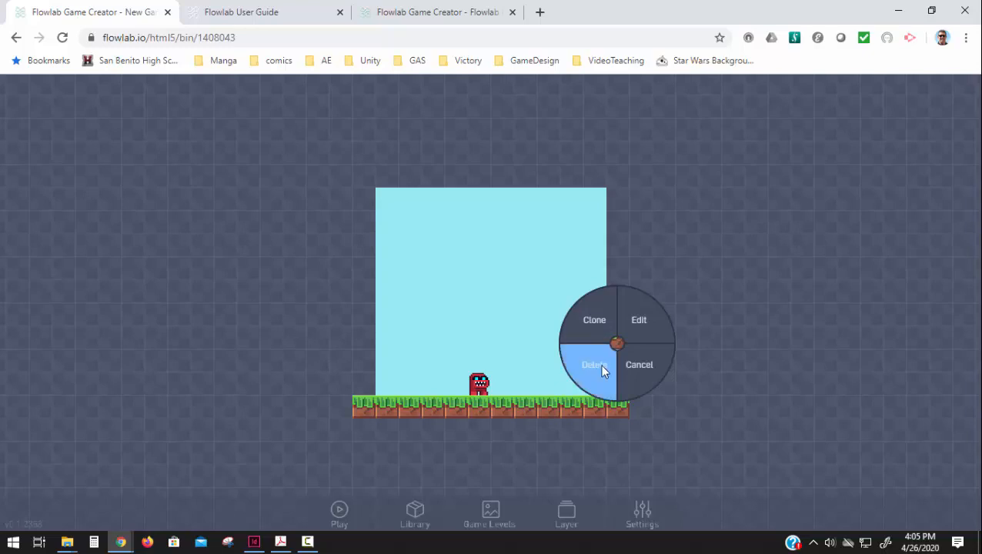
pyautogui.click(604, 367)
# Step: Create a new object just above the right end of the ground and give it the plain cracked brown block sprite from pixel-blocks
pyautogui.click(617, 377)
pyautogui.click(597, 376)
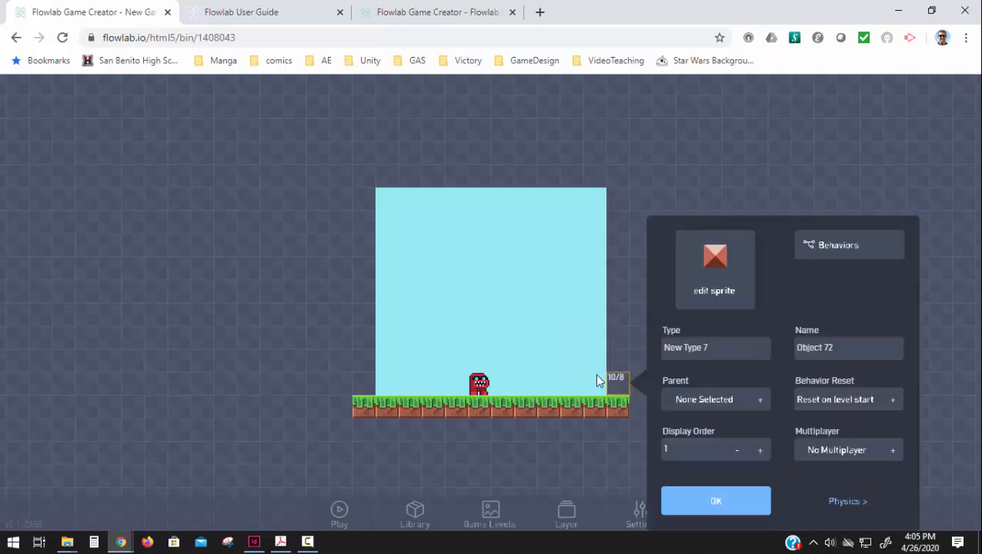
pyautogui.click(713, 274)
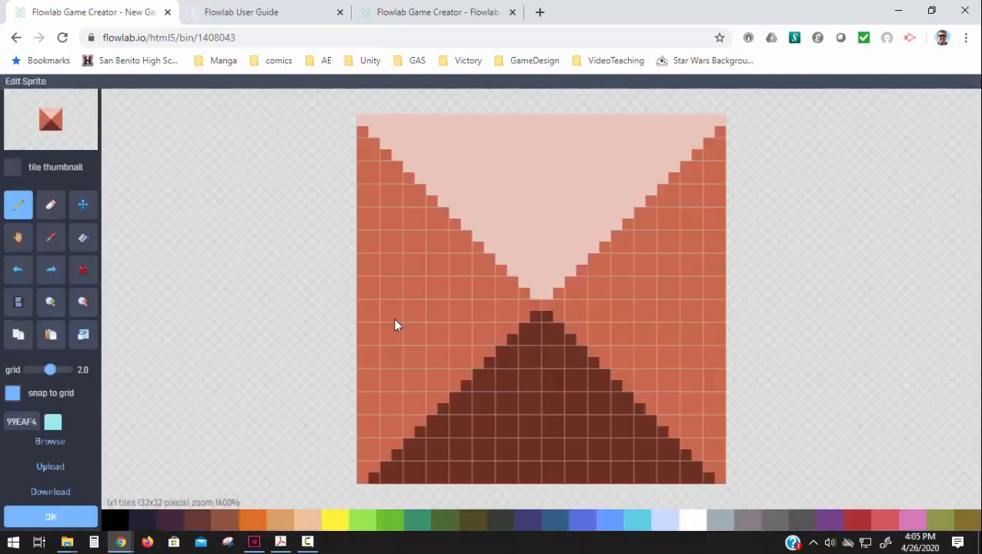
pyautogui.click(50, 441)
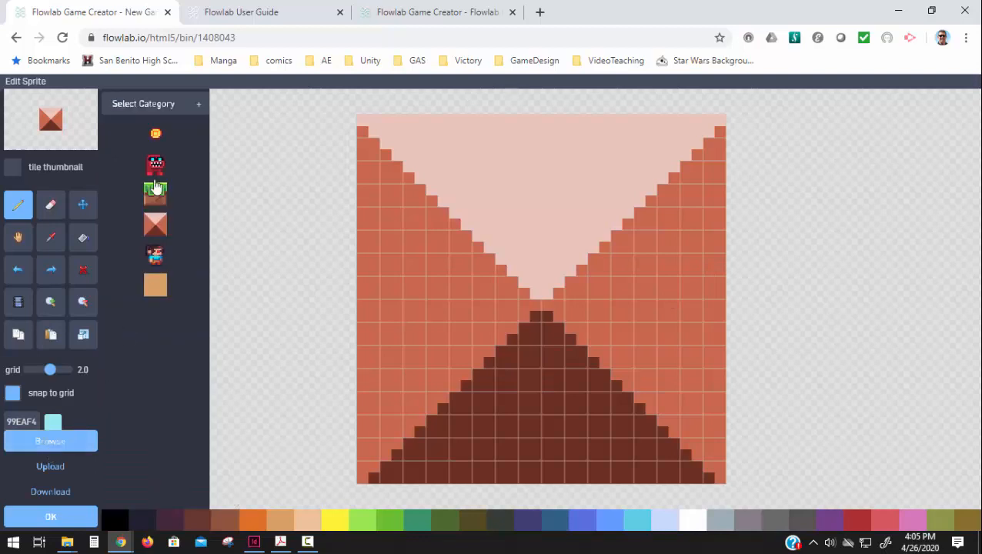
pyautogui.click(151, 105)
pyautogui.click(137, 174)
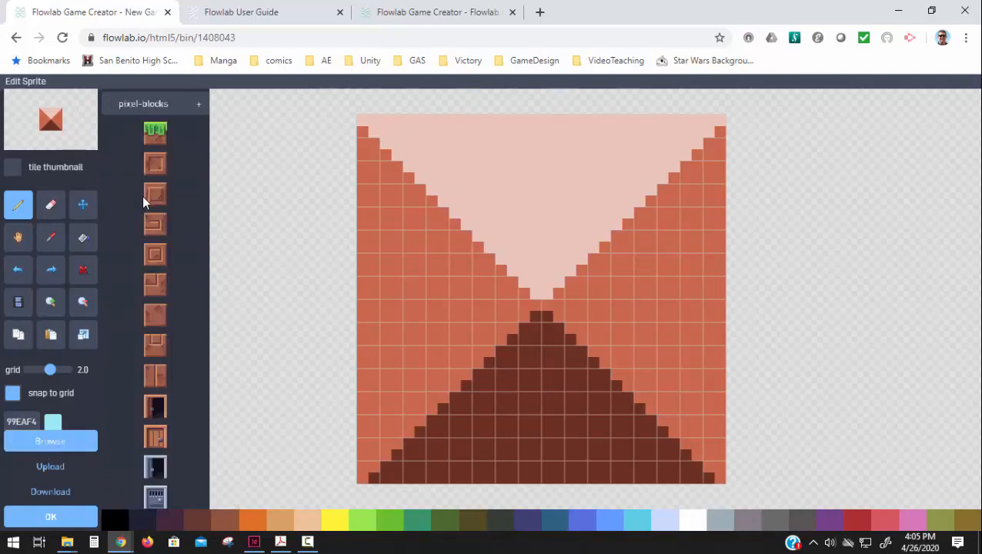
pyautogui.click(152, 321)
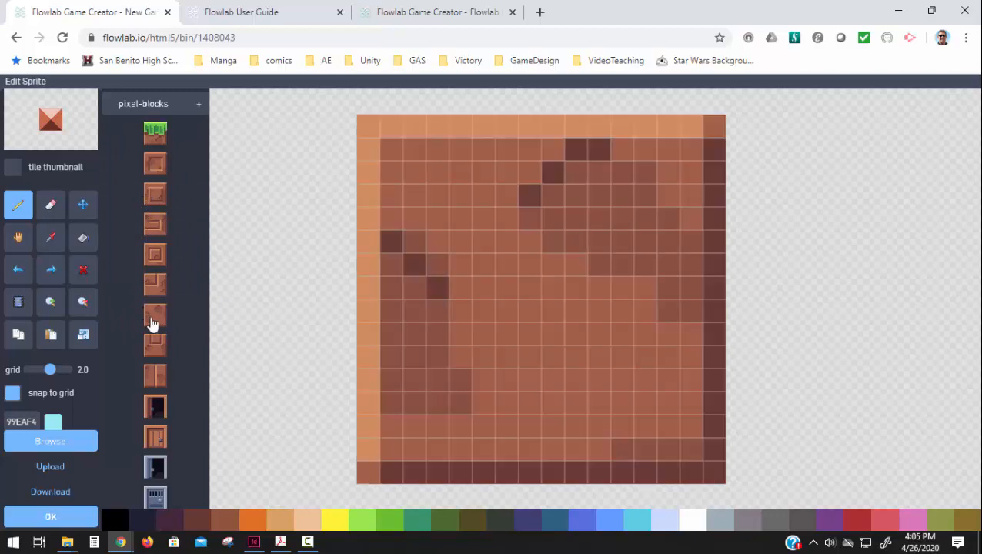
# Step: Look through the remaining pixel-blocks sprites, keep the brown block, and confirm the new object's sprite and properties
pyautogui.scroll(-3, 154, 331)
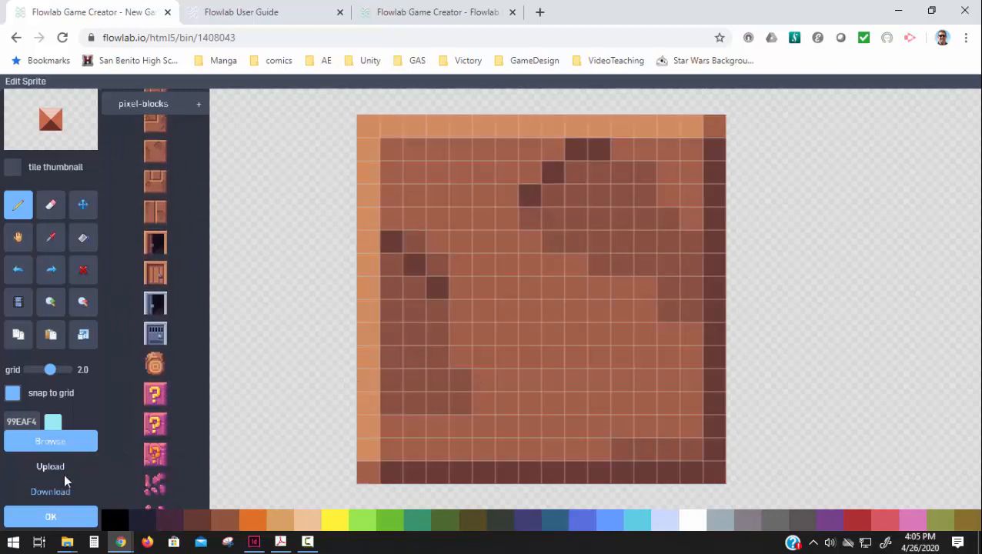
pyautogui.scroll(-6, 64, 475)
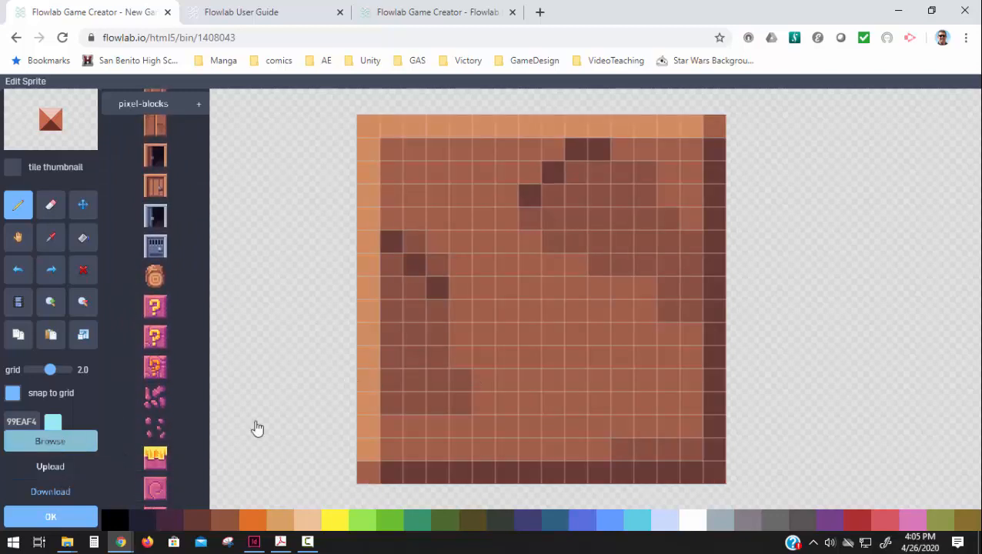
pyautogui.click(42, 494)
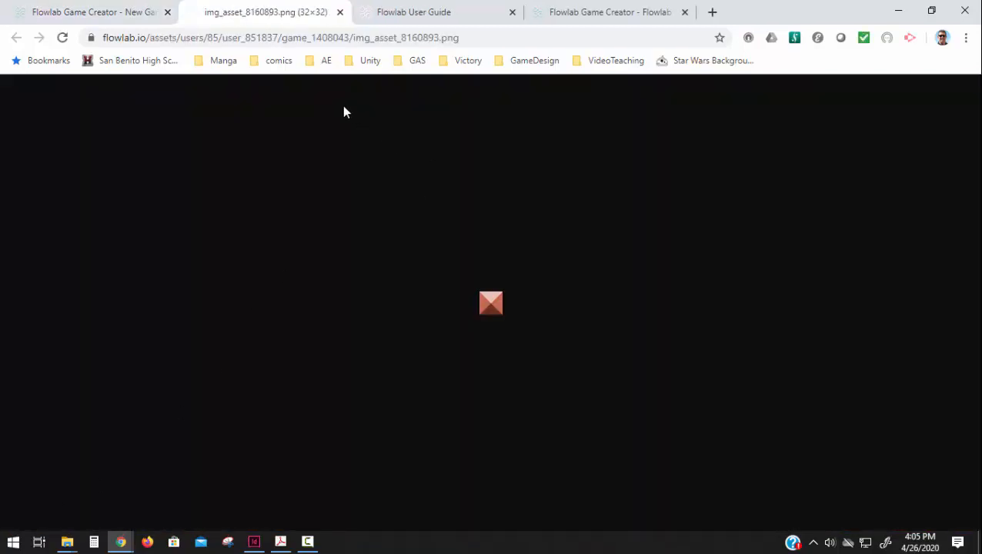
pyautogui.click(138, 20)
pyautogui.scroll(-5, 176, 372)
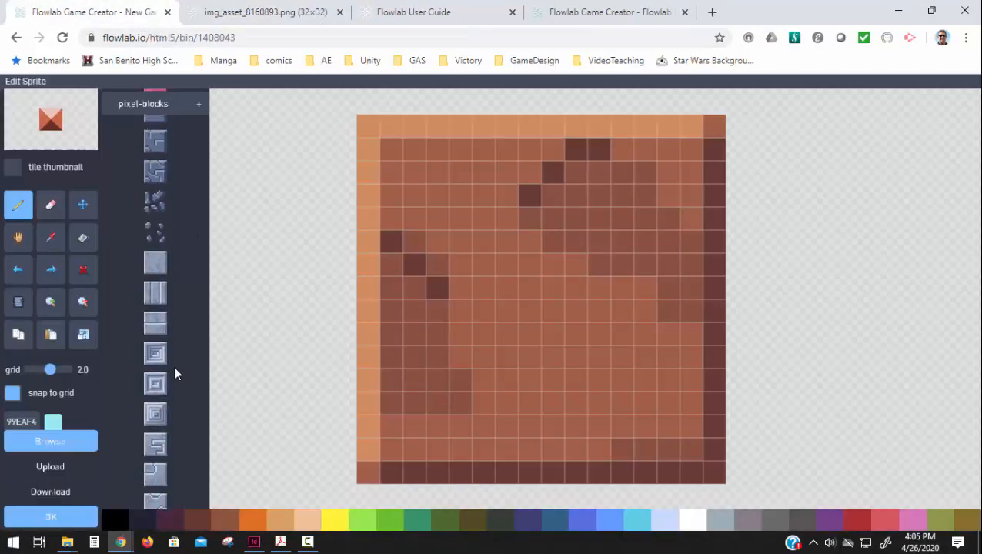
pyautogui.click(64, 514)
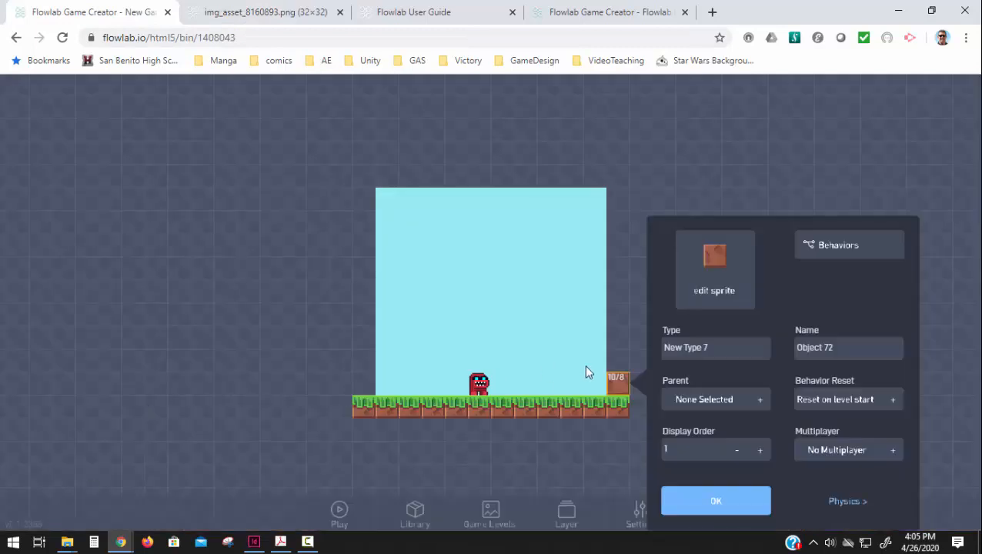
pyautogui.click(686, 505)
# Step: Clone the brown block to stack a three-block right wall and a matching column at the left end of the ground
pyautogui.click(616, 389)
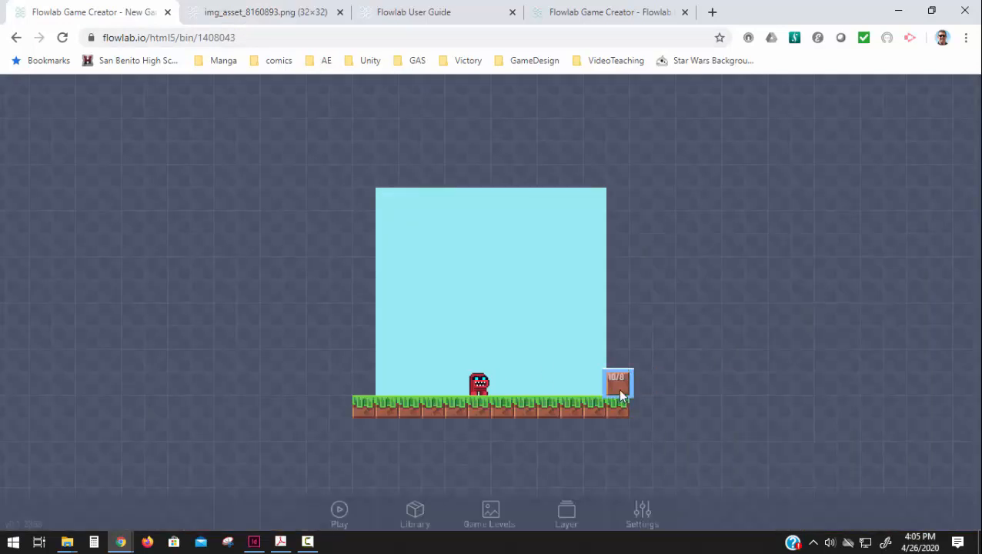
pyautogui.click(597, 370)
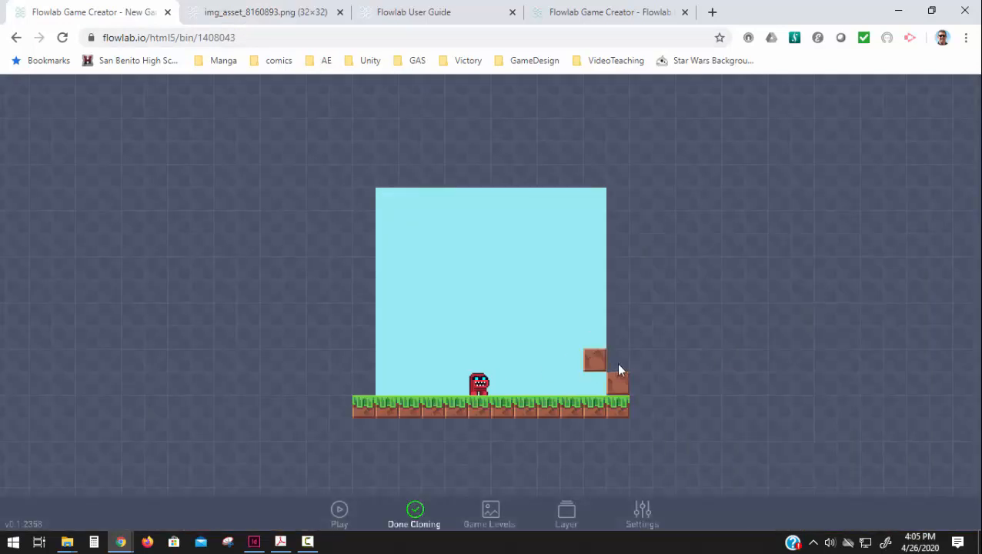
pyautogui.click(620, 361)
pyautogui.click(622, 339)
pyautogui.moveTo(390, 389); pyautogui.dragTo(357, 394)
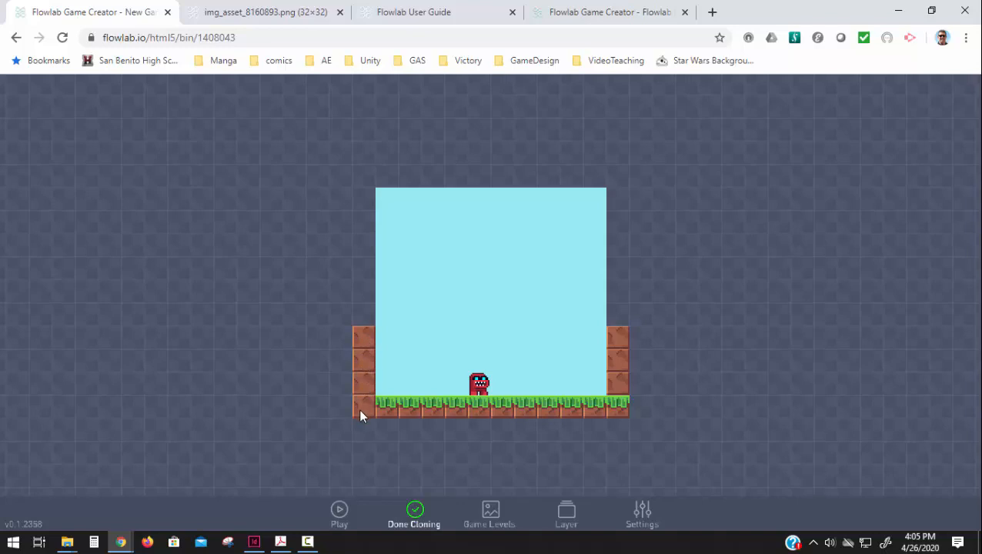
pyautogui.click(414, 520)
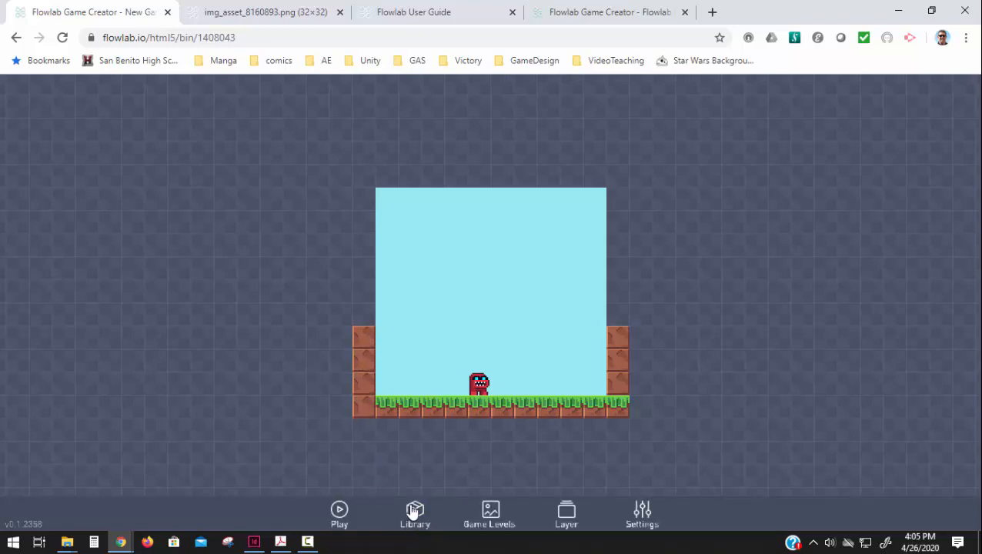
# Step: Delete the extra brown block covering the leftmost ground block and test-play the level
pyautogui.click(363, 412)
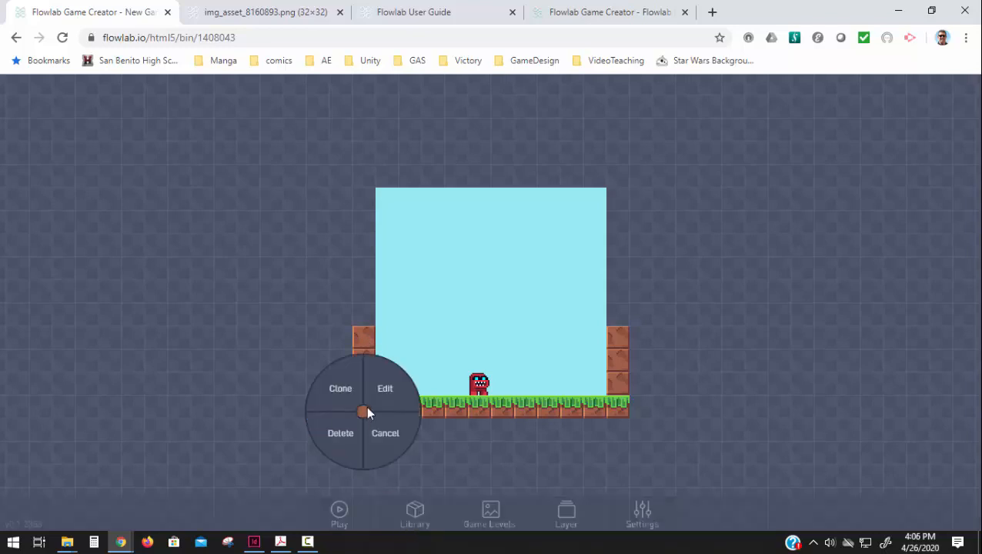
pyautogui.click(339, 436)
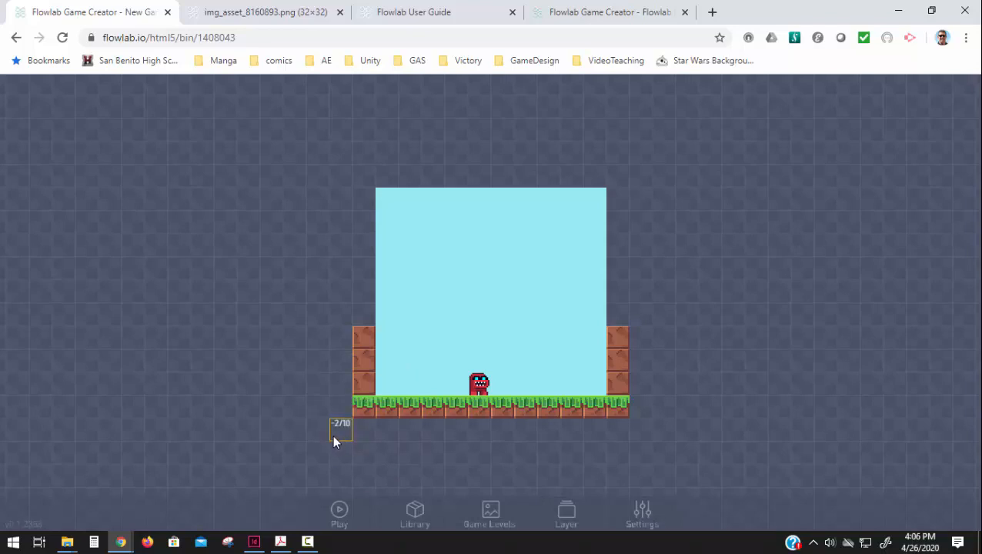
pyautogui.click(339, 511)
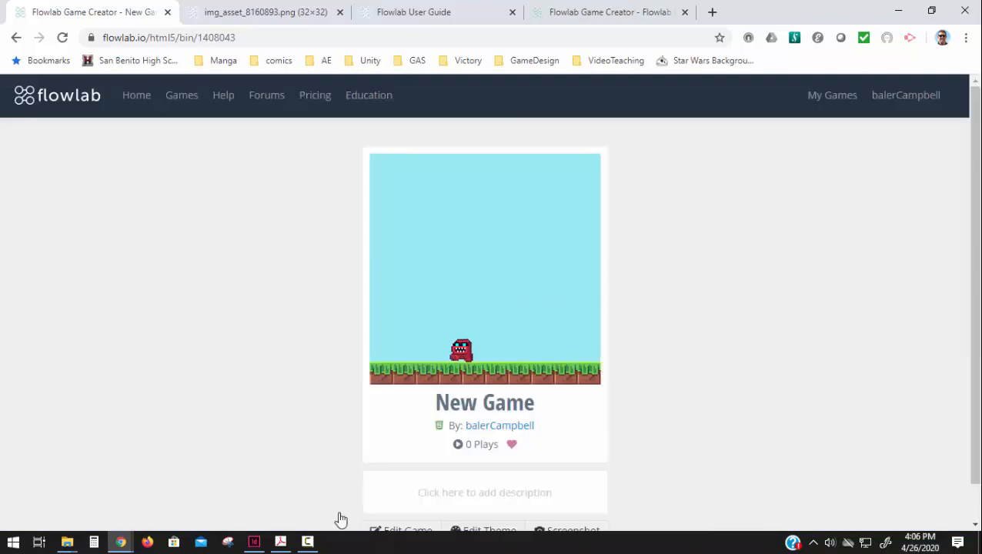
pyautogui.press('Escape')
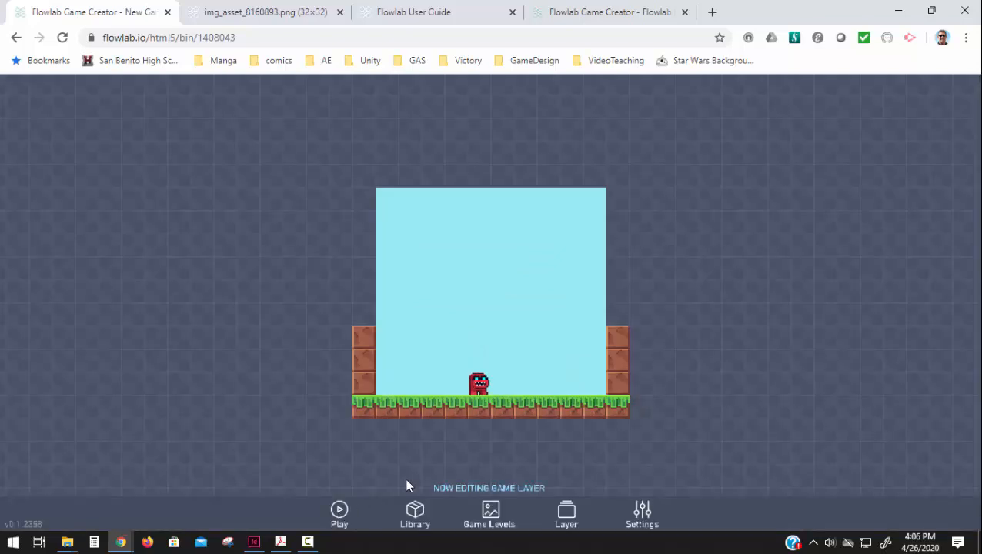
# Step: Set the collision type of Enemy1's Collision block to New Type 7 and close its behaviors
pyautogui.click(475, 387)
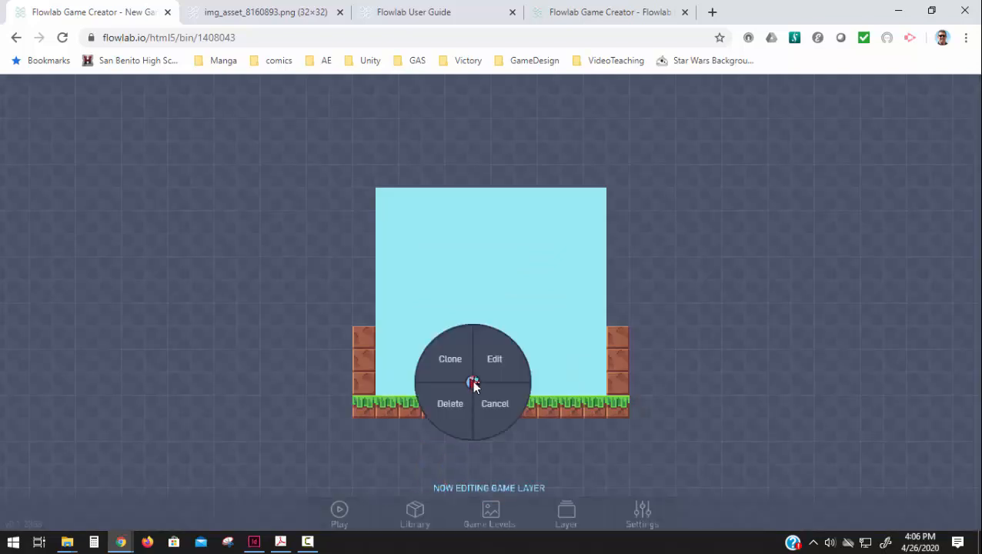
pyautogui.click(491, 367)
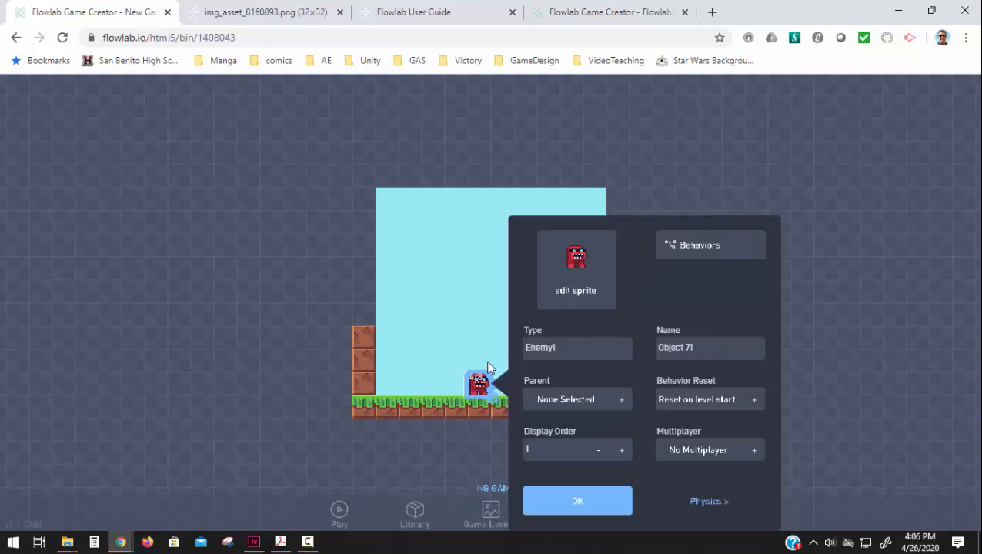
pyautogui.click(697, 254)
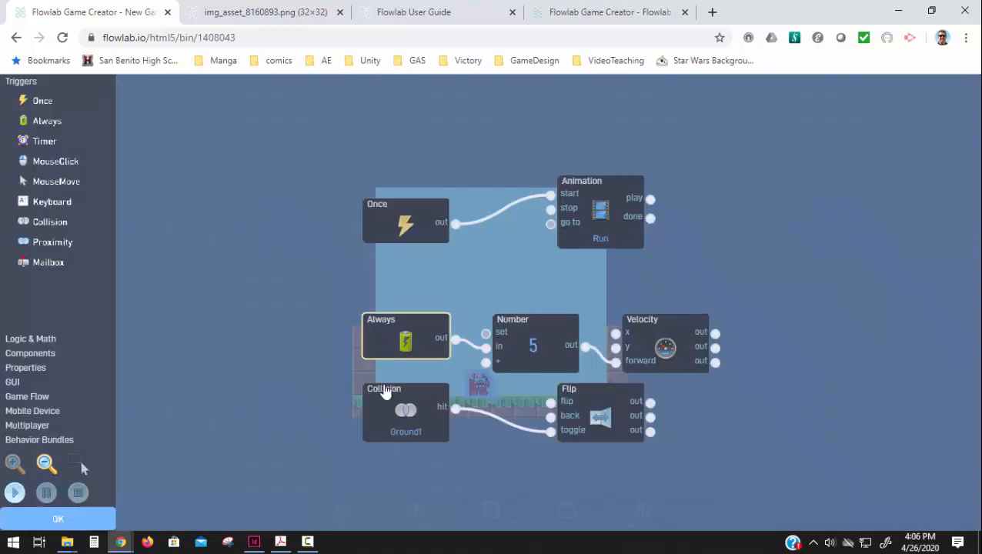
pyautogui.click(393, 432)
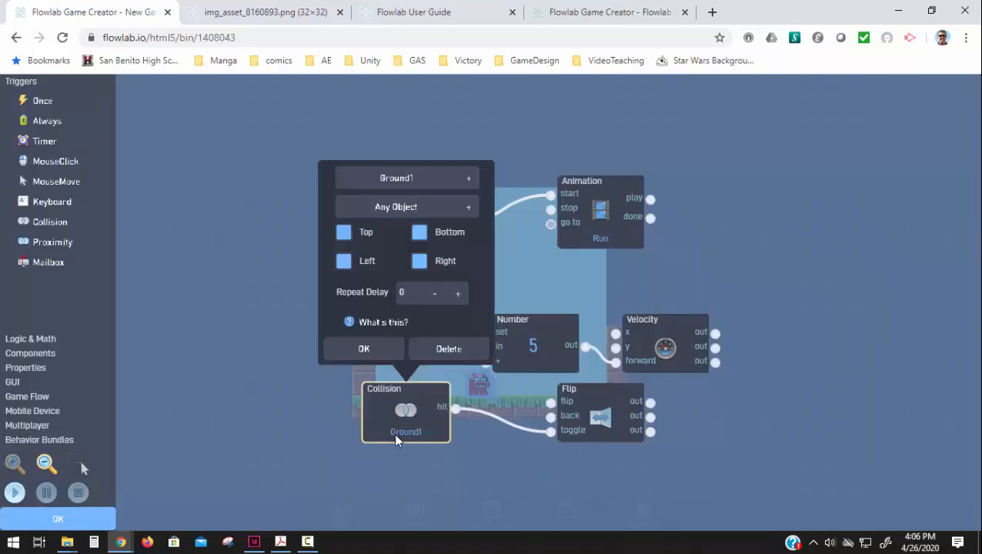
pyautogui.click(431, 181)
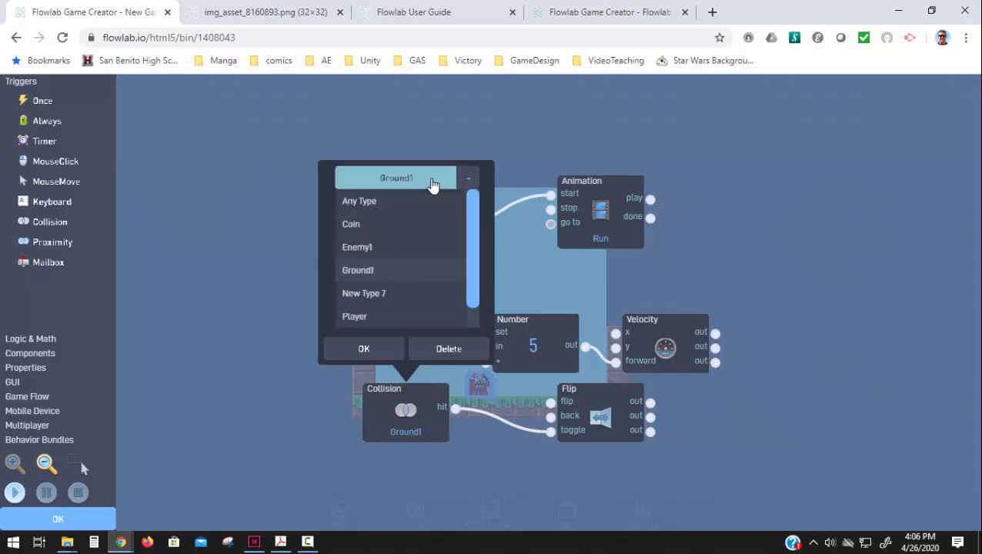
pyautogui.click(409, 293)
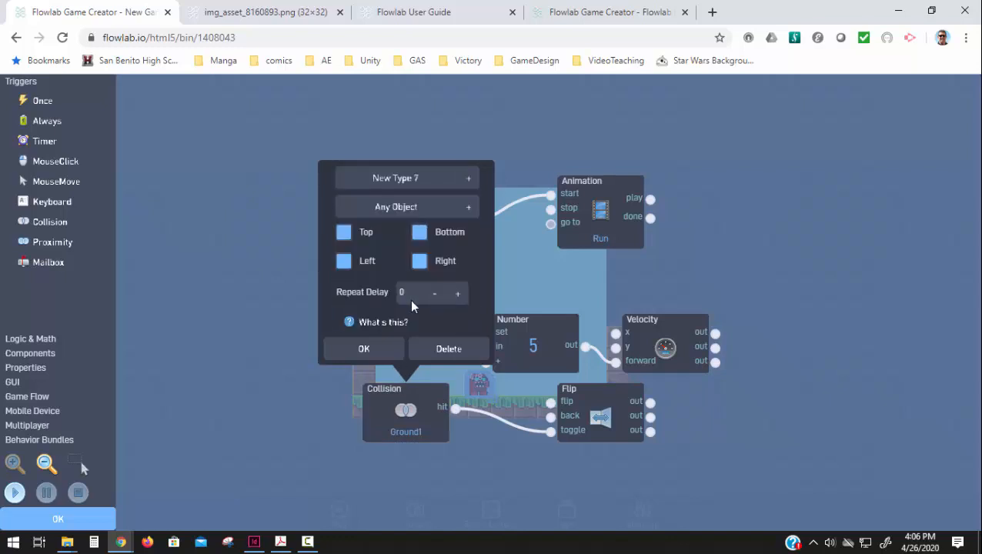
pyautogui.click(392, 359)
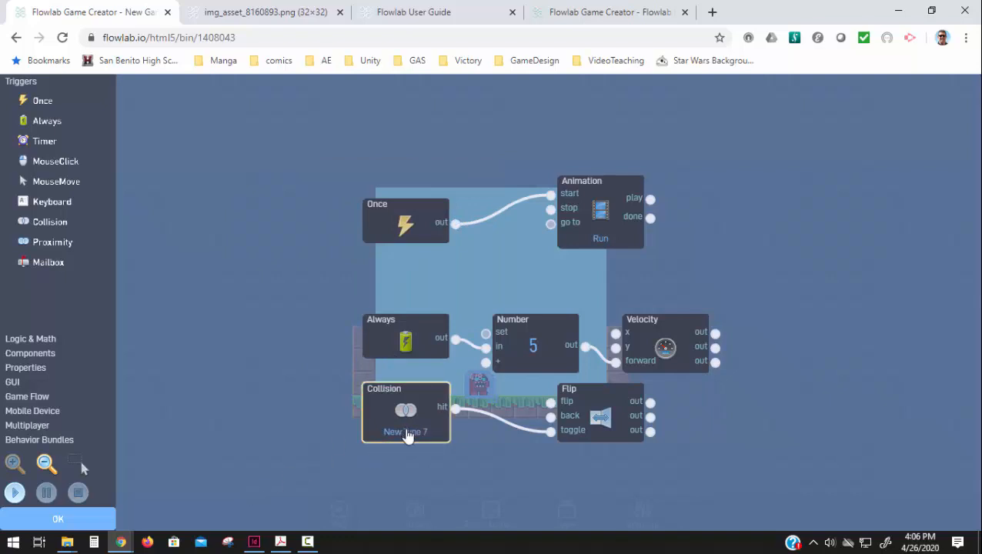
pyautogui.click(89, 520)
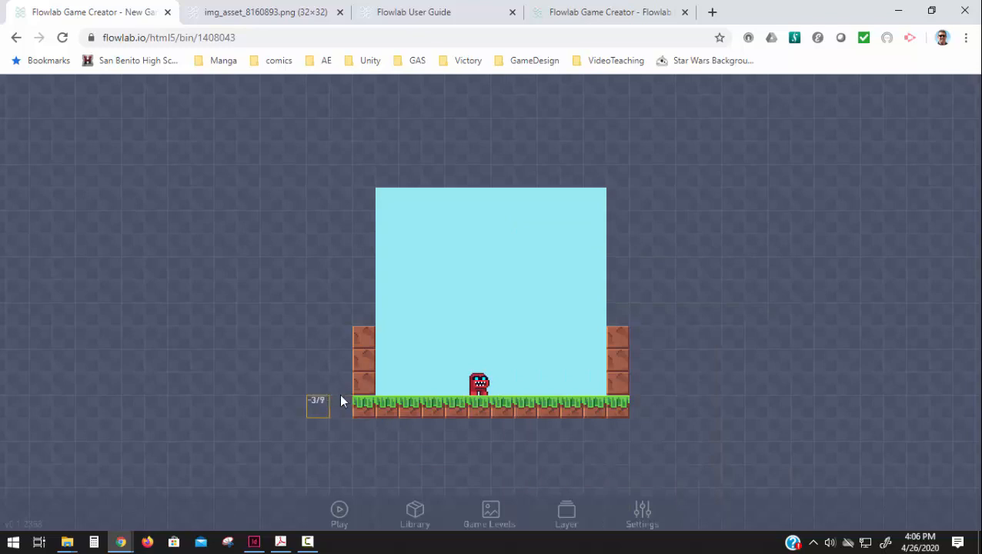
# Step: Rename the brown wall block's type to Wall and confirm its properties
pyautogui.click(369, 391)
pyautogui.click(384, 365)
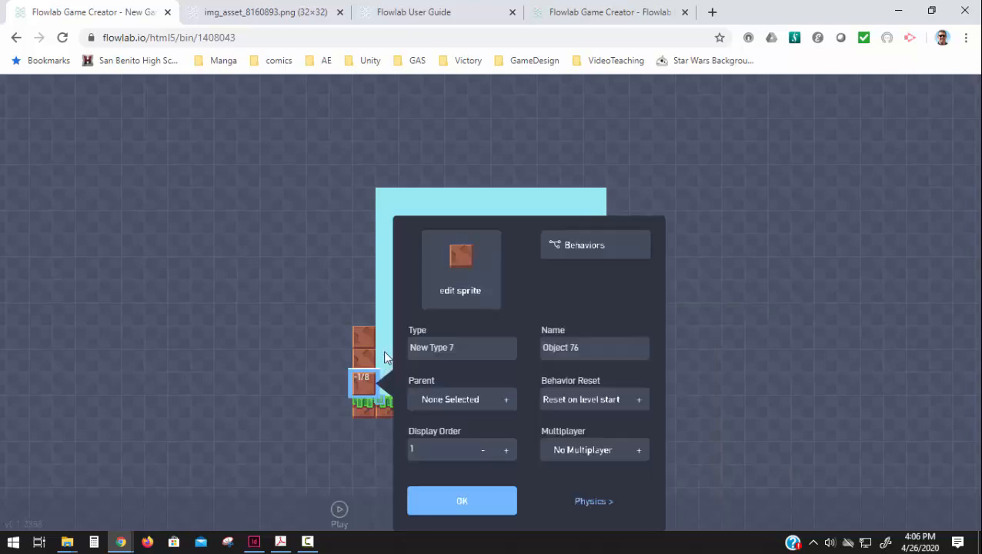
pyautogui.moveTo(453, 348); pyautogui.dragTo(331, 353)
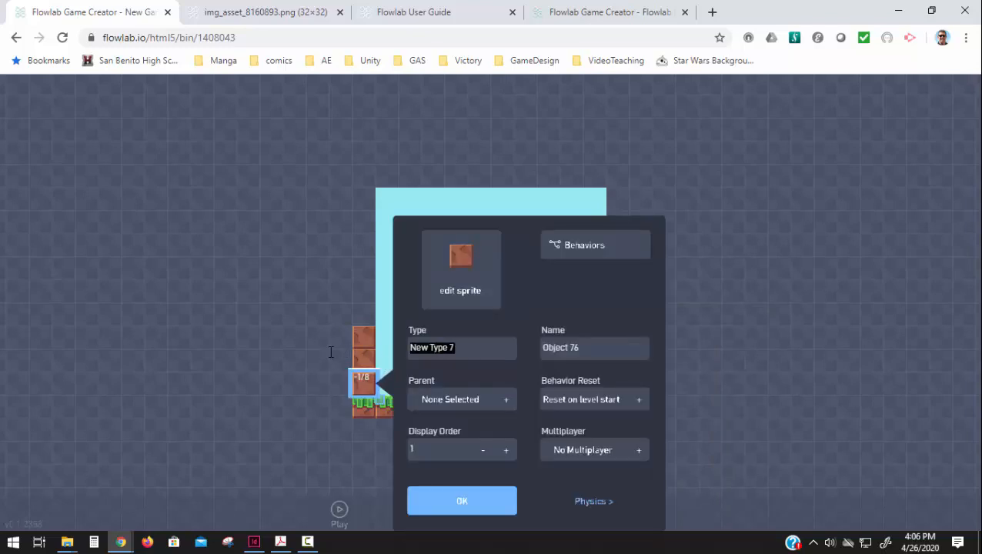
pyautogui.write('wall')
pyautogui.press('BackSpace')
pyautogui.press('BackSpace')
pyautogui.press('BackSpace')
pyautogui.press('BackSpace')
pyautogui.write('a')
pyautogui.click(420, 504)
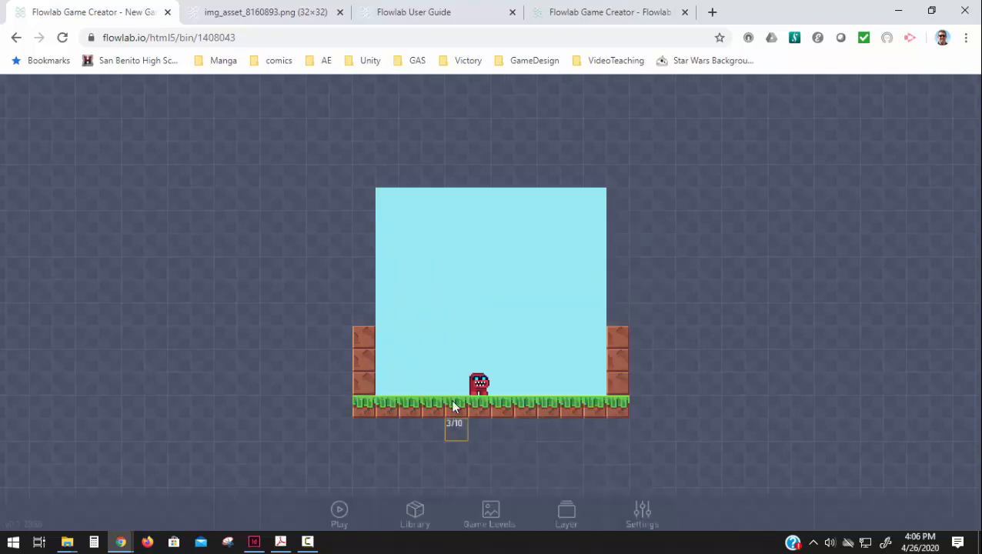
# Step: Update Enemy1's Collision block to detect the Wall type
pyautogui.click(480, 391)
pyautogui.click(504, 377)
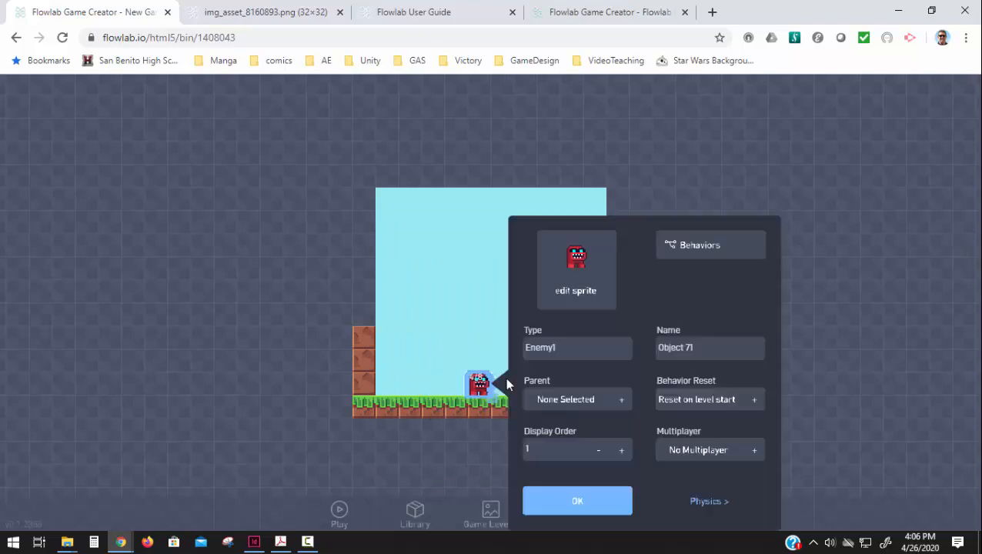
pyautogui.click(702, 253)
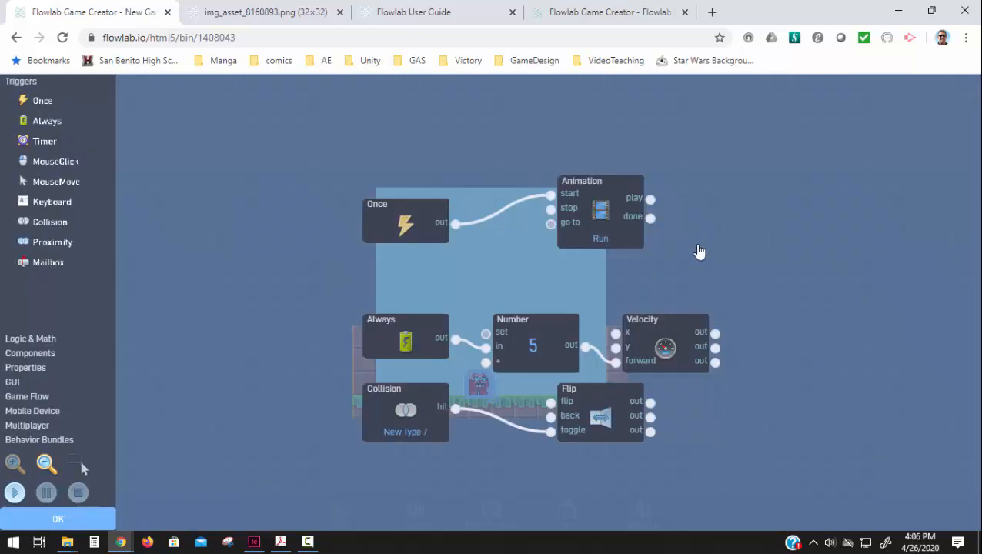
pyautogui.click(406, 429)
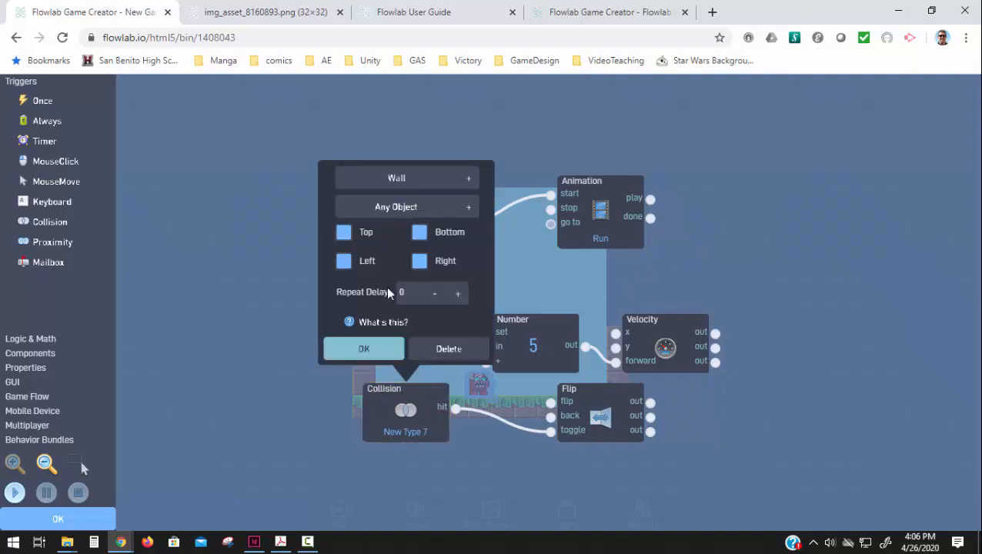
pyautogui.click(387, 177)
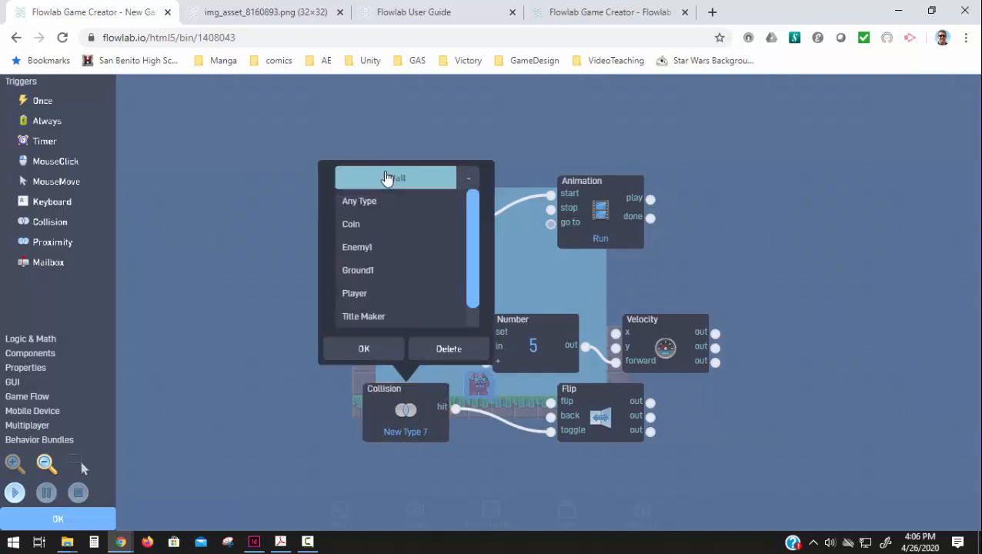
pyautogui.scroll(-1, 368, 312)
pyautogui.click(365, 322)
pyautogui.click(364, 349)
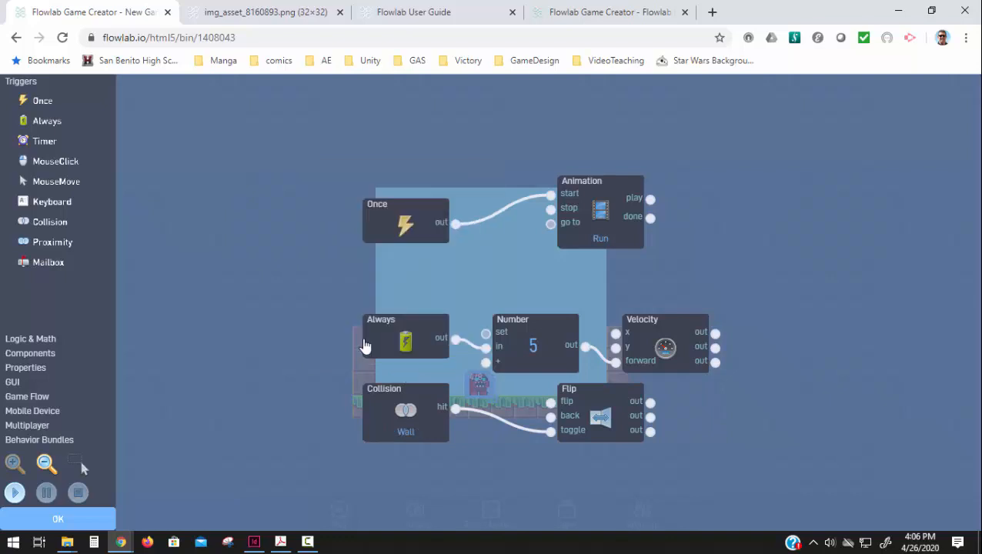
# Step: Run the game from the behaviors editor to check how Enemy1 reacts to the walls
pyautogui.scroll(-2, 261, 285)
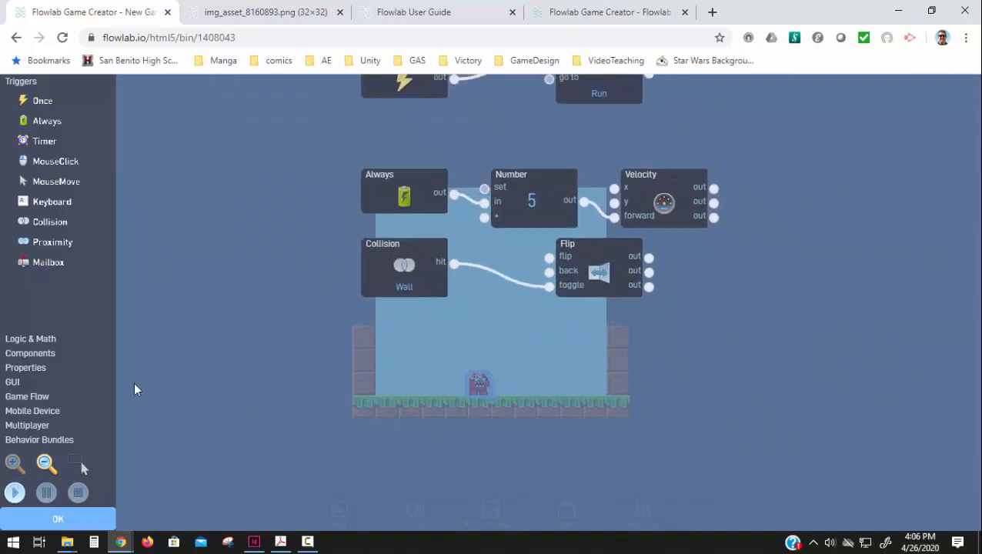
pyautogui.click(16, 493)
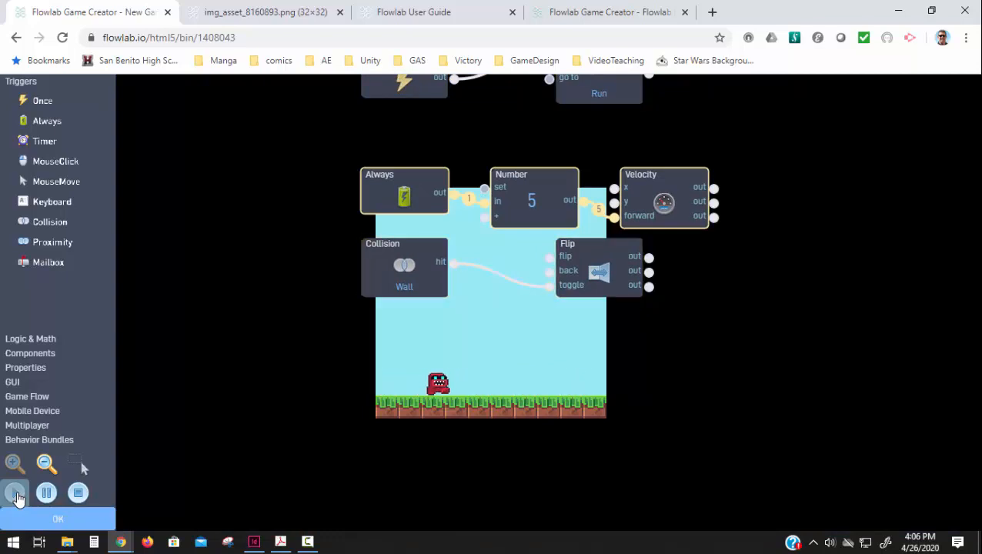
pyautogui.click(16, 494)
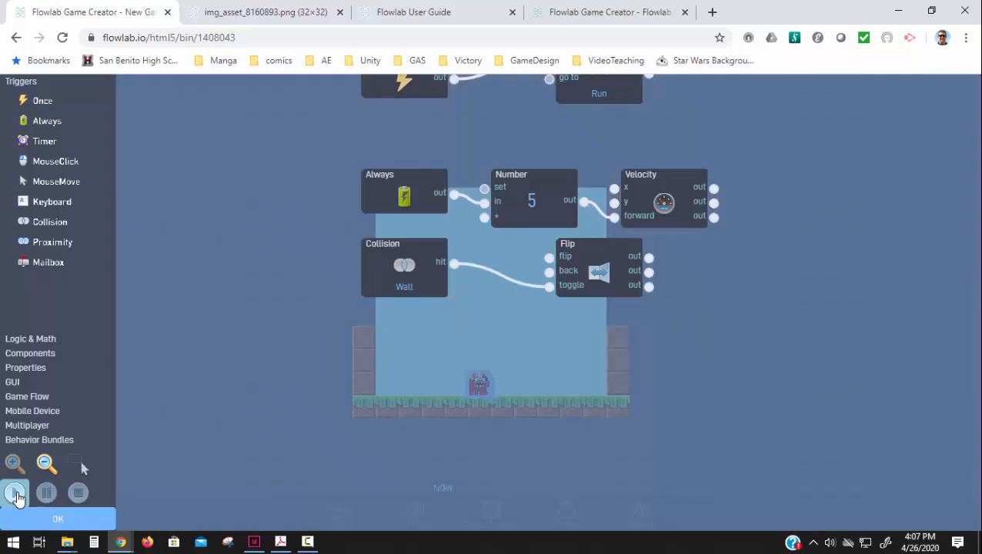